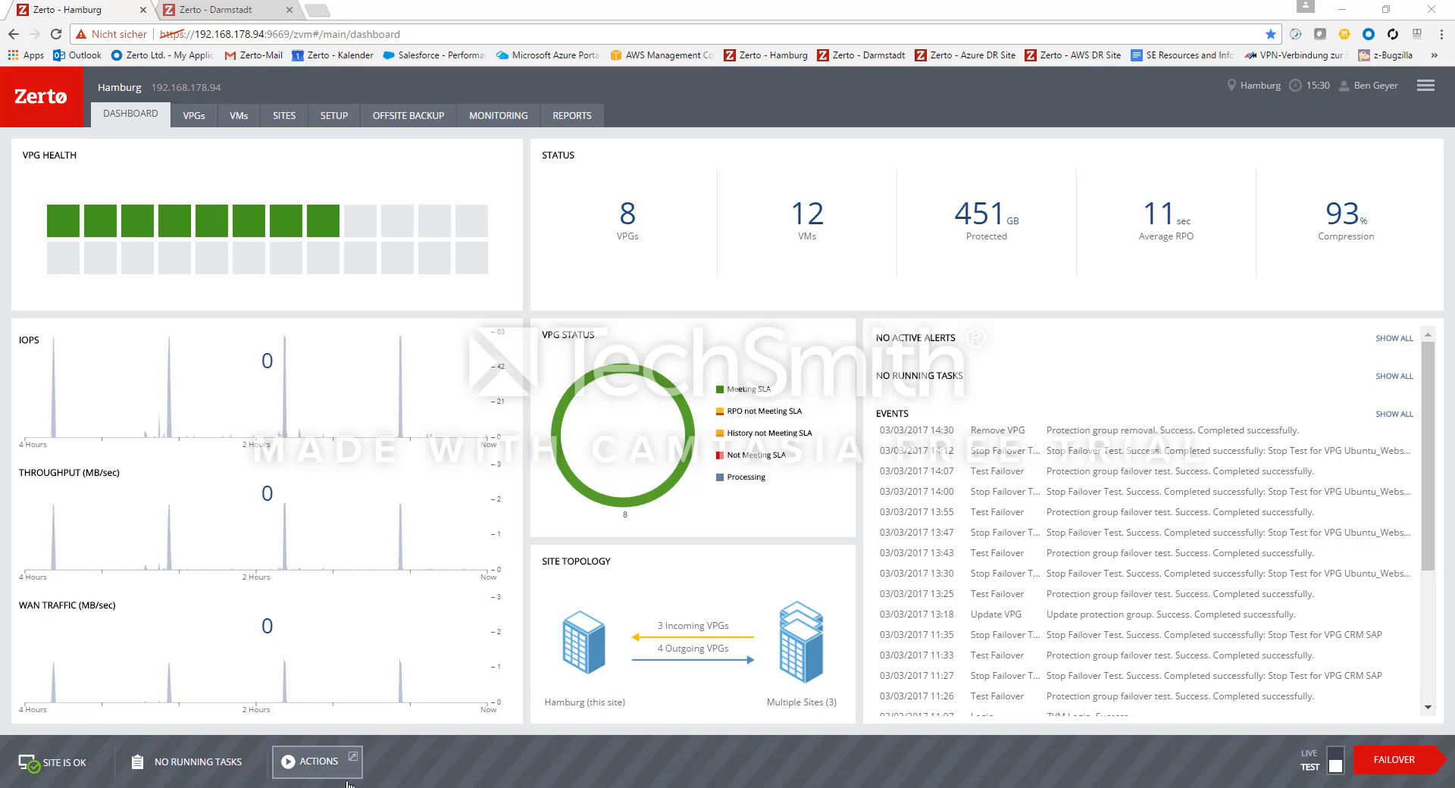
# Look at the Hamburg and Darmstadt vSphere Client inventories side by side, and return to the Hamburg Zerto dashboard.
pyautogui.click(273, 728)
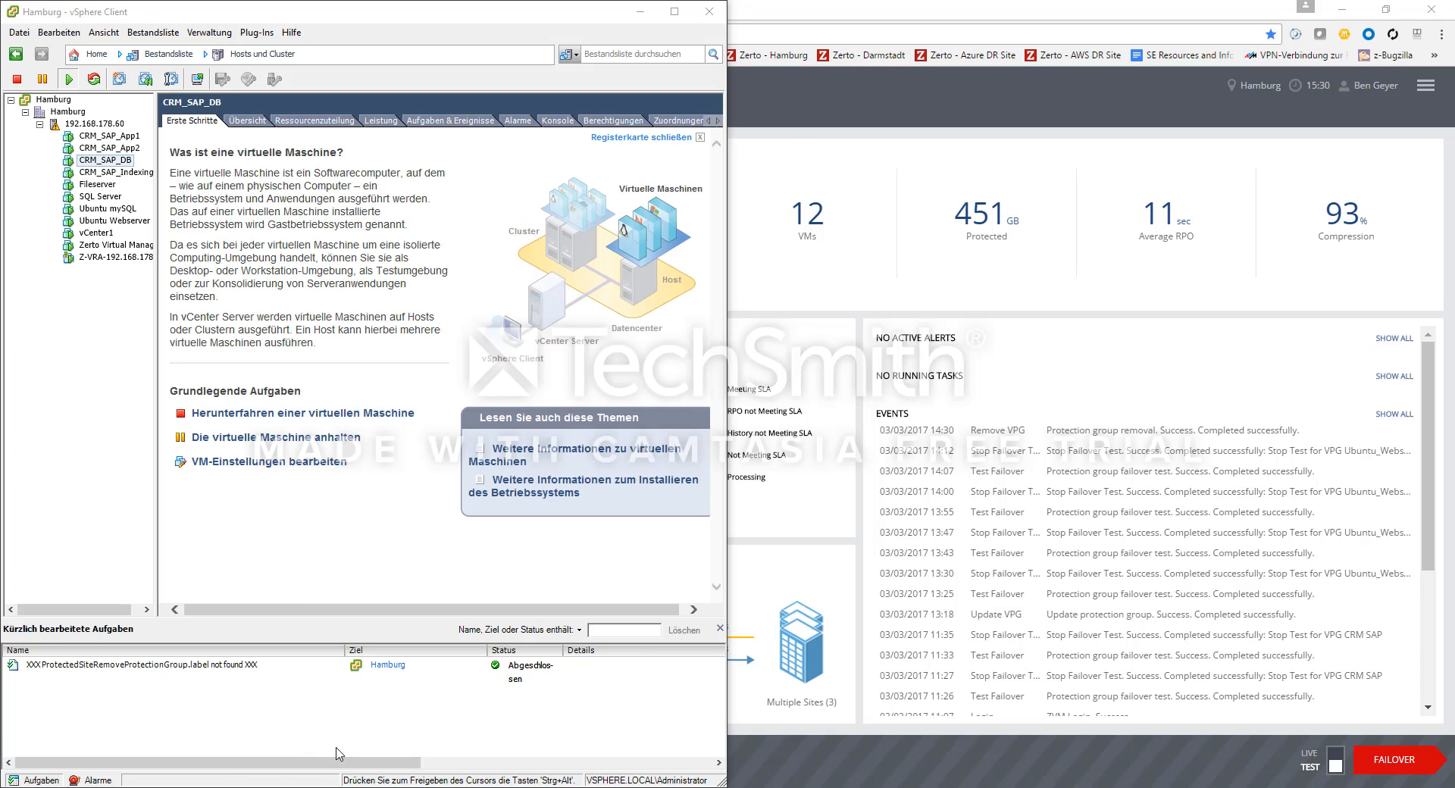
pyautogui.click(376, 733)
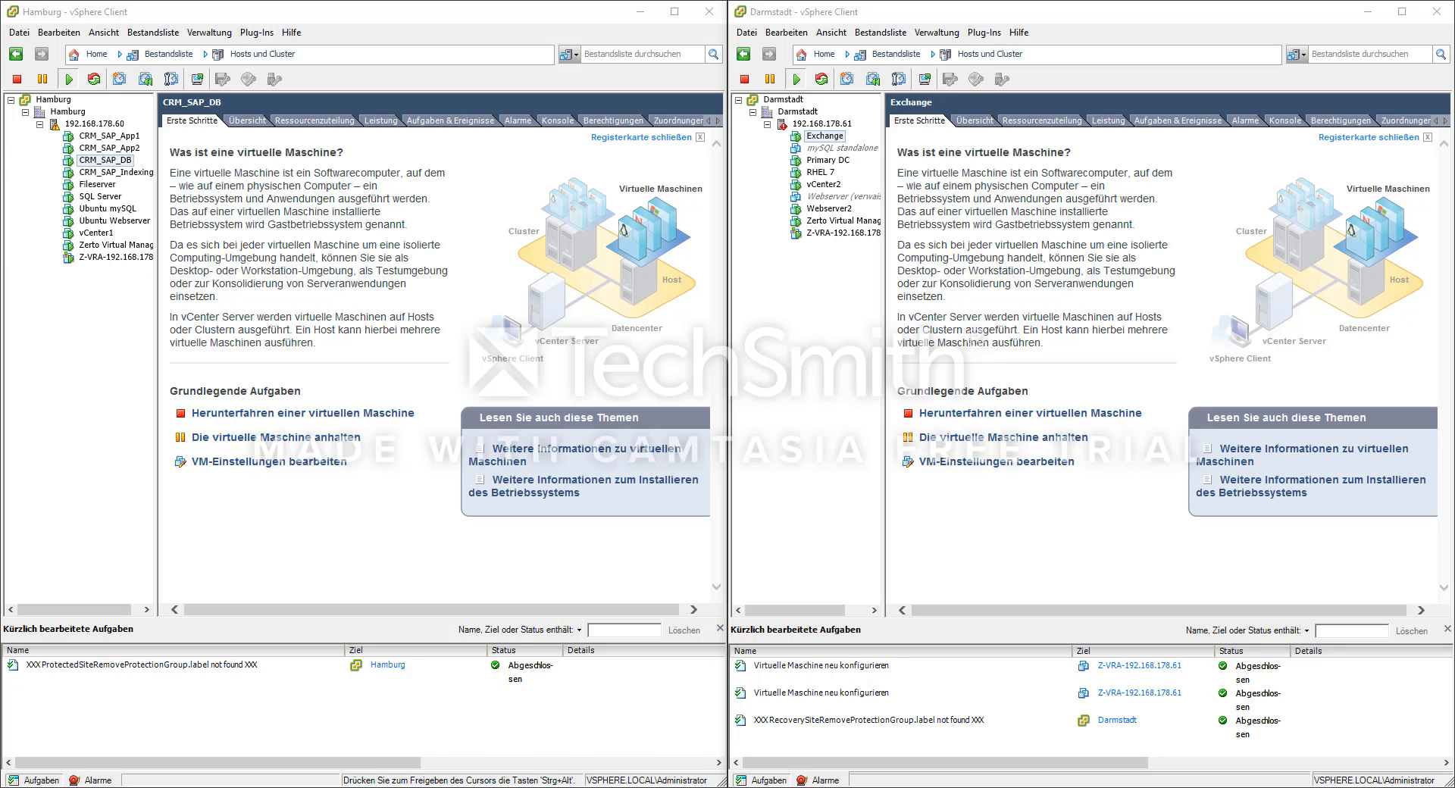
pyautogui.click(506, 768)
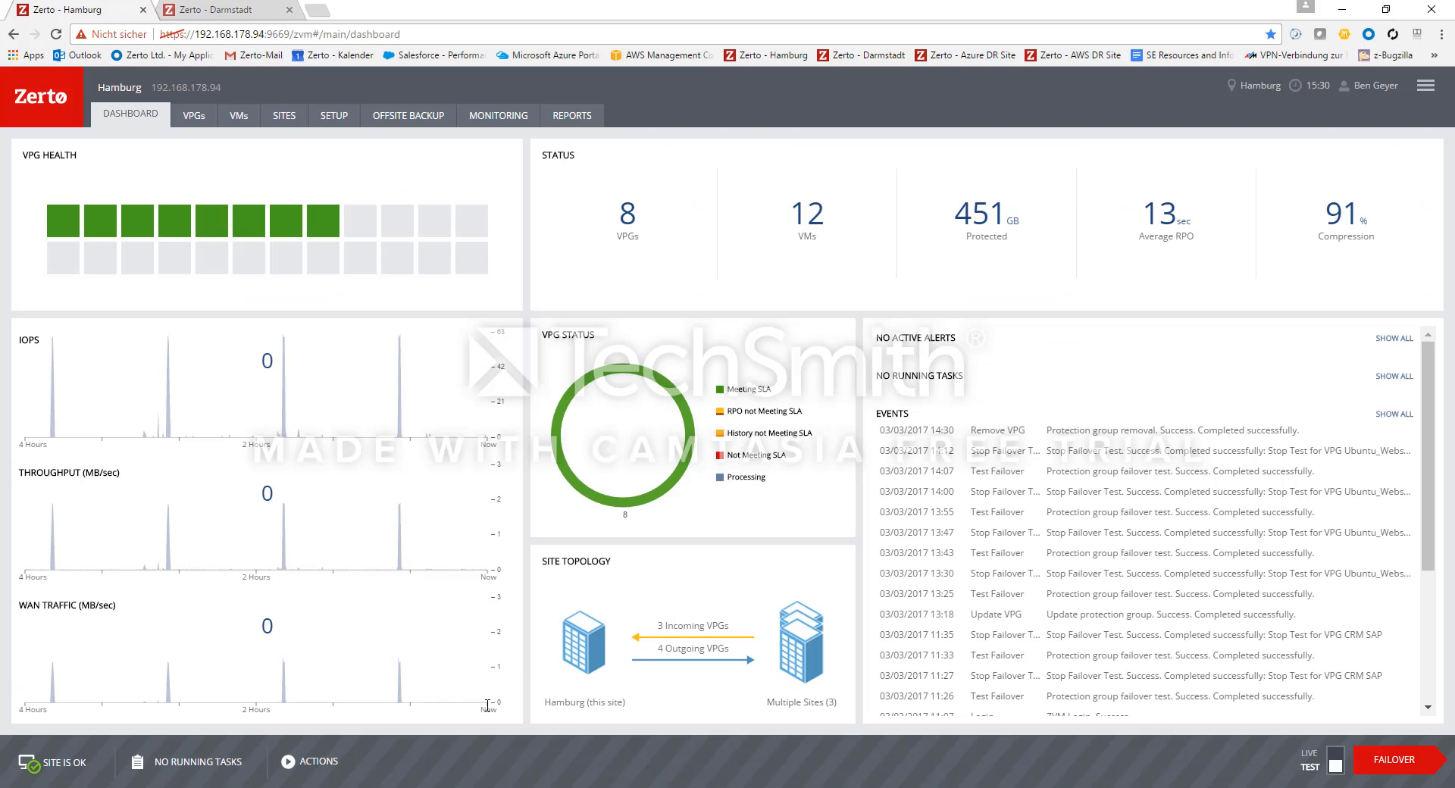
# Start creating a virtual protection group named "mySQL Server" and continue to its VM selection.
pyautogui.click(314, 764)
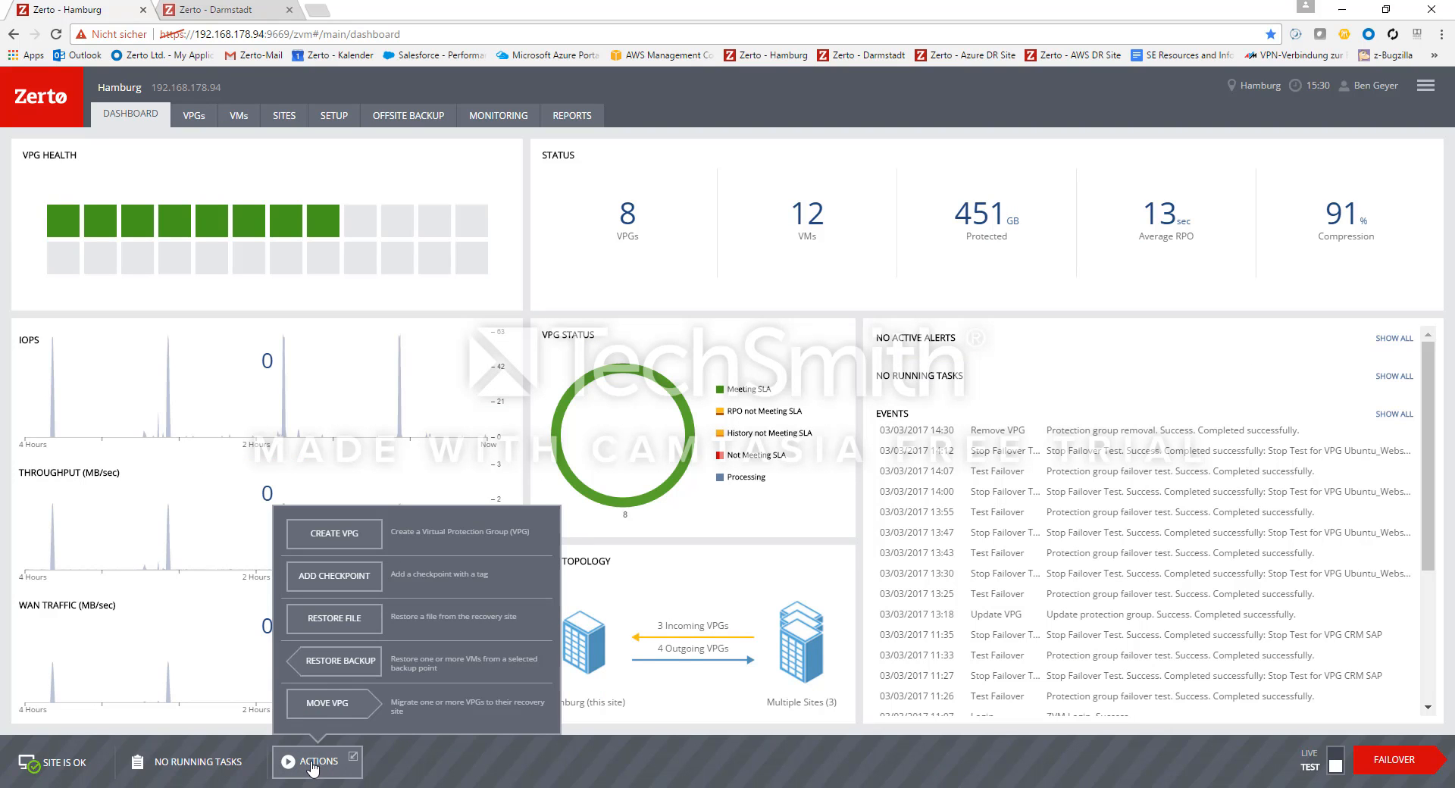
pyautogui.click(334, 533)
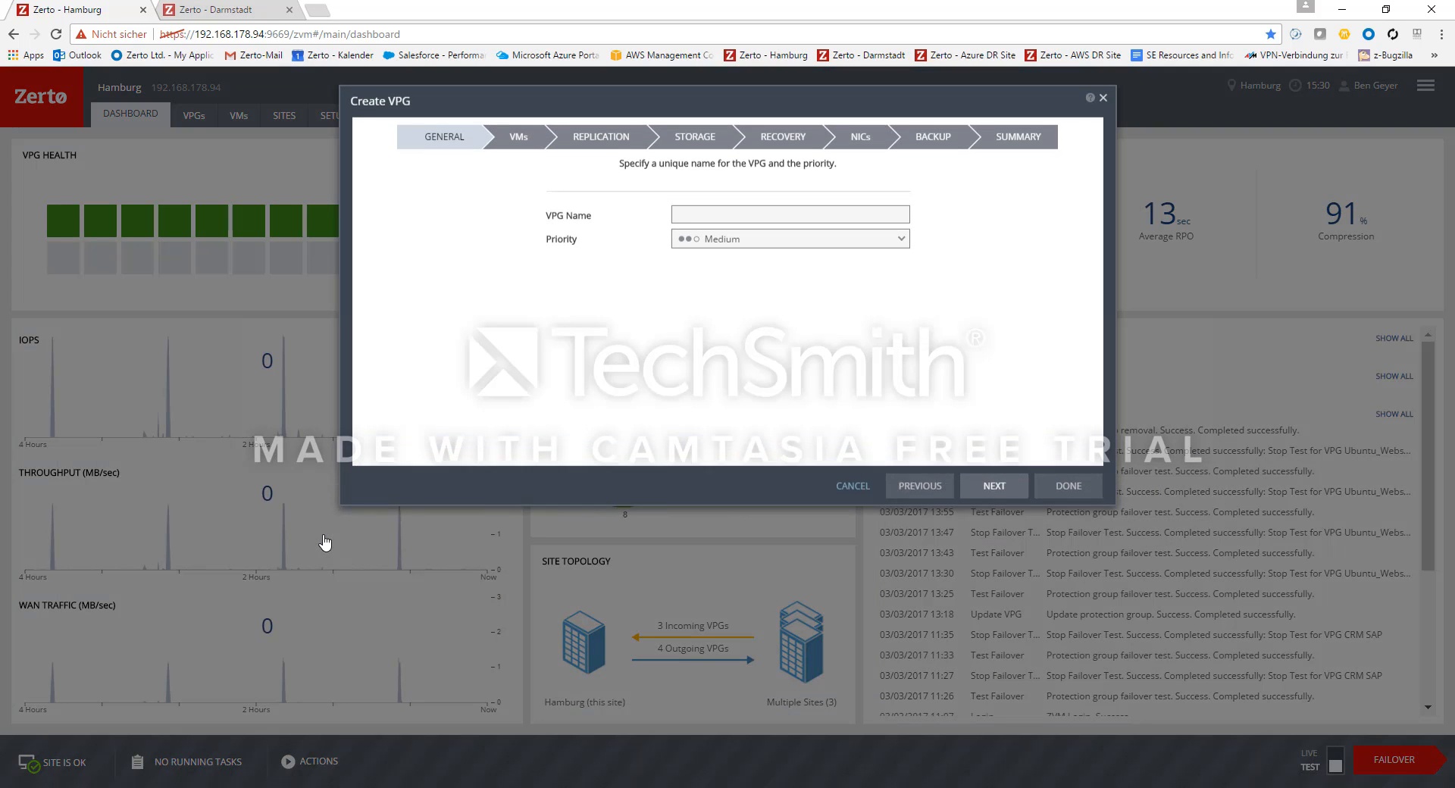
pyautogui.click(736, 216)
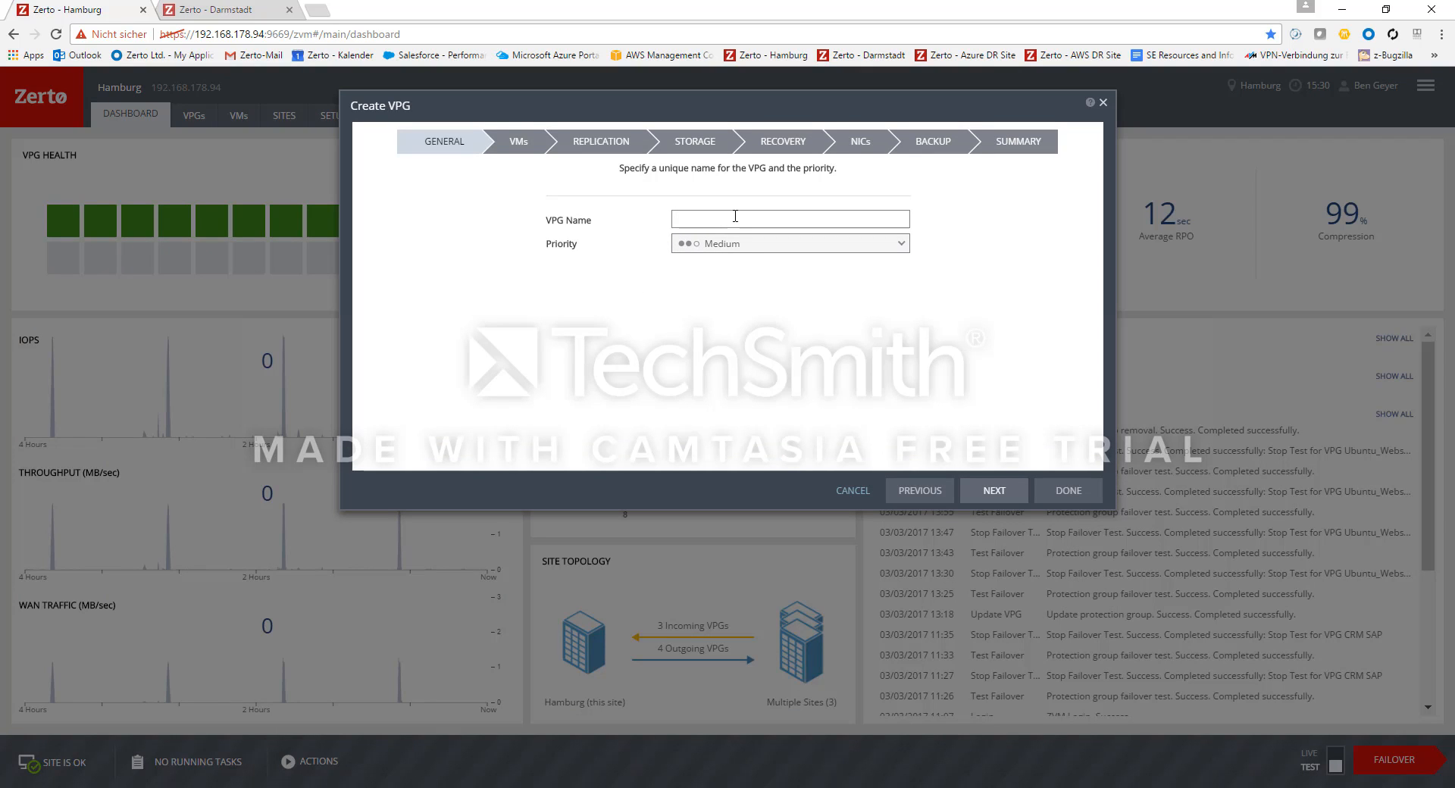
pyautogui.write('mySQ')
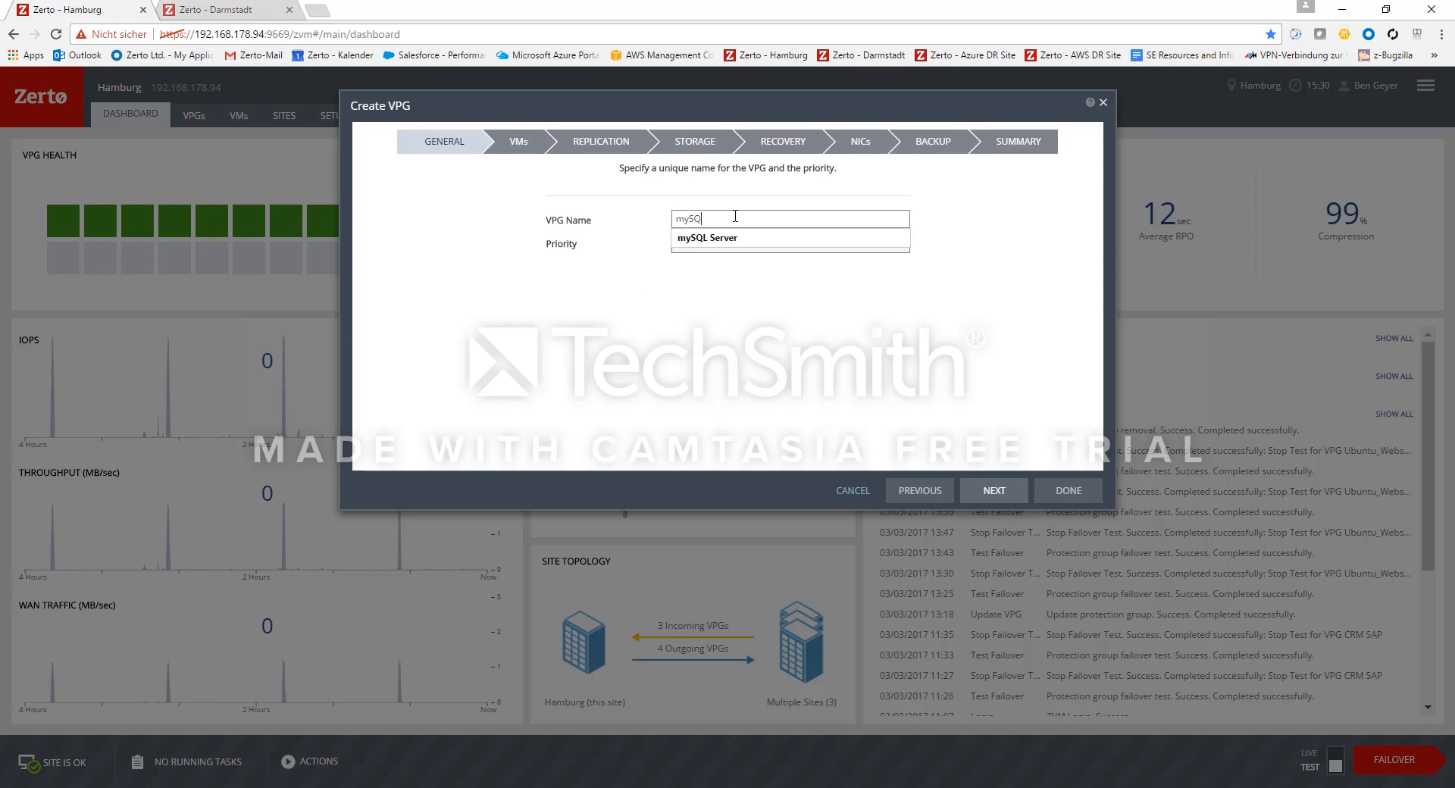
pyautogui.press('Down')
pyautogui.press('Return')
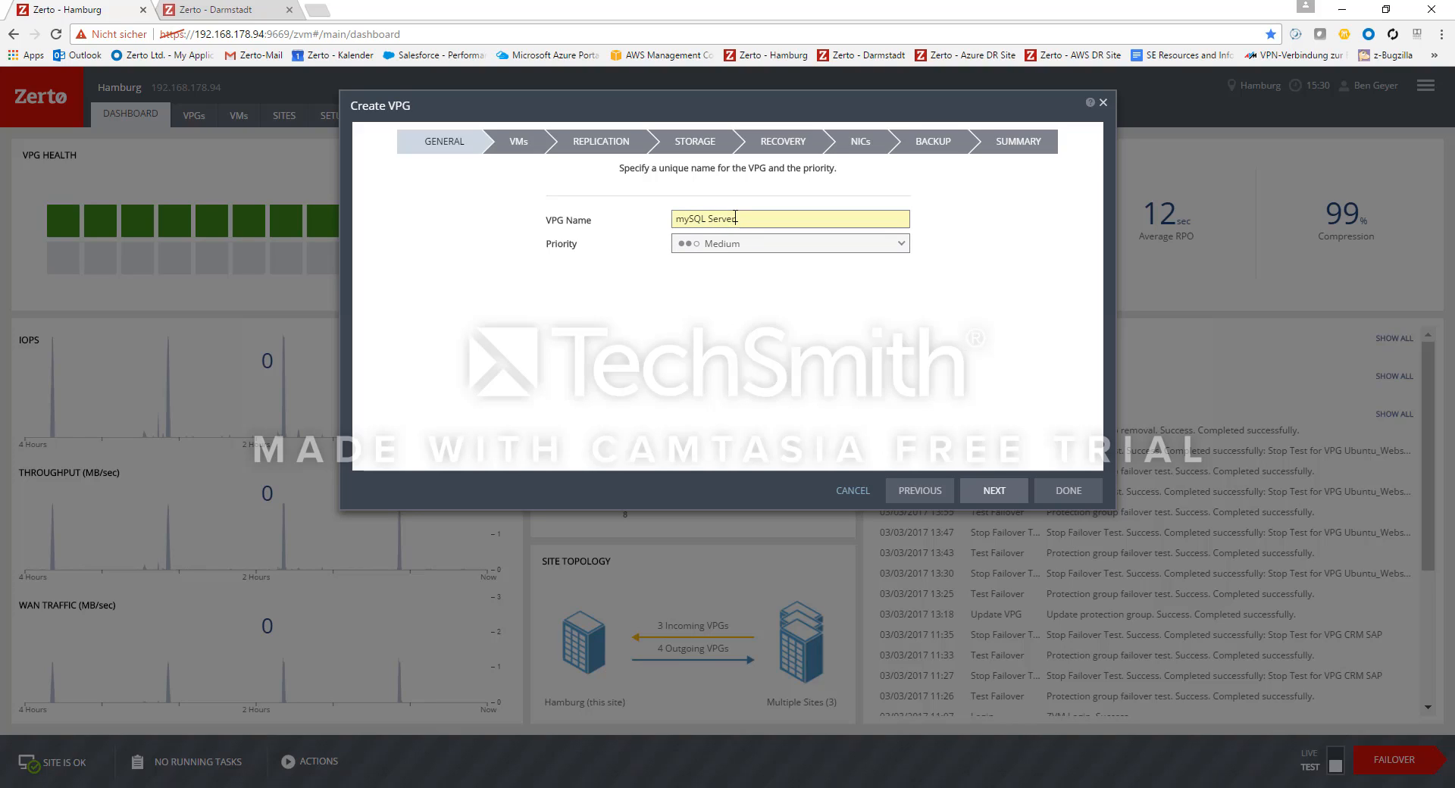
pyautogui.click(989, 498)
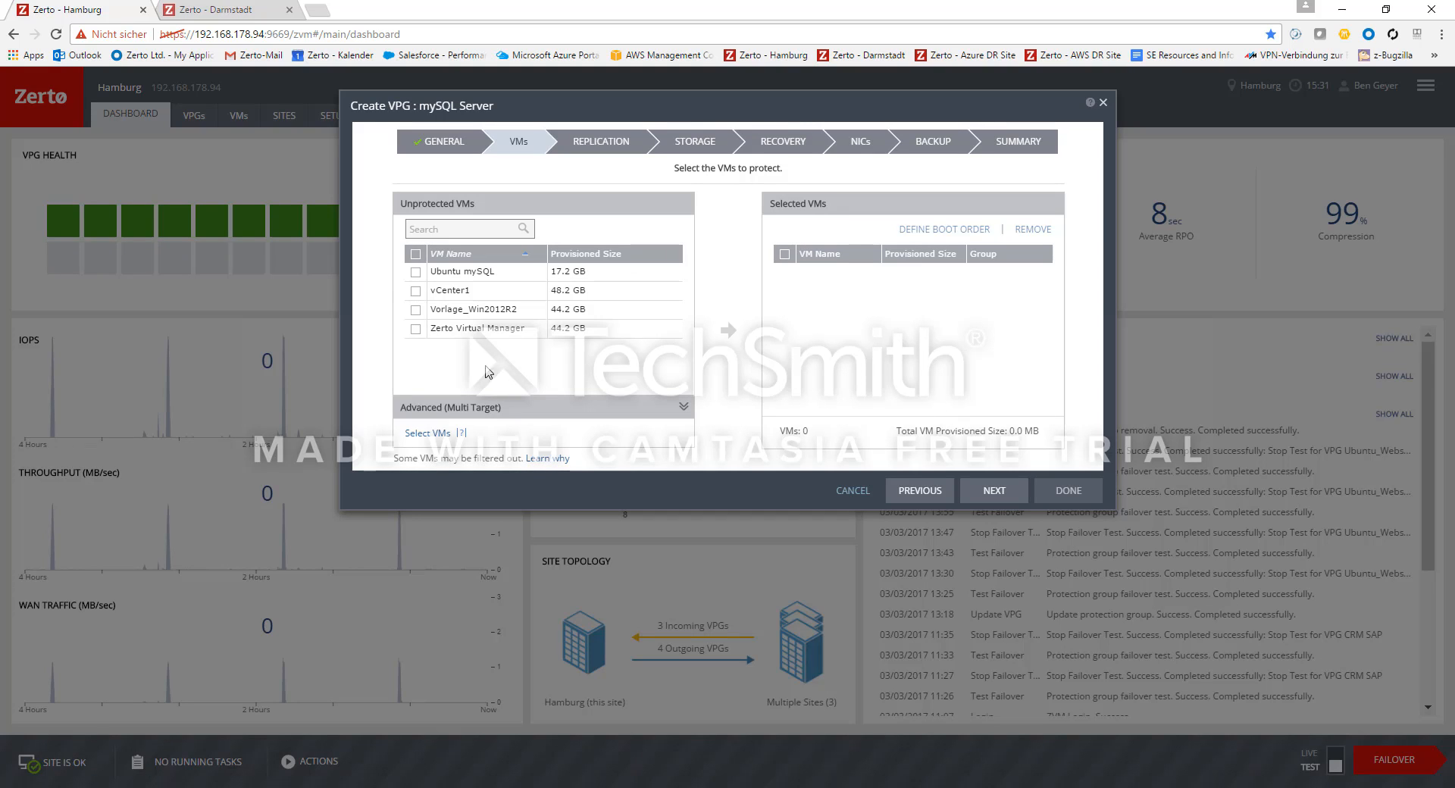
# Add the unprotected VM Ubuntu mySQL to the protection group and continue to the replication settings.
pyautogui.click(415, 272)
pyautogui.click(728, 331)
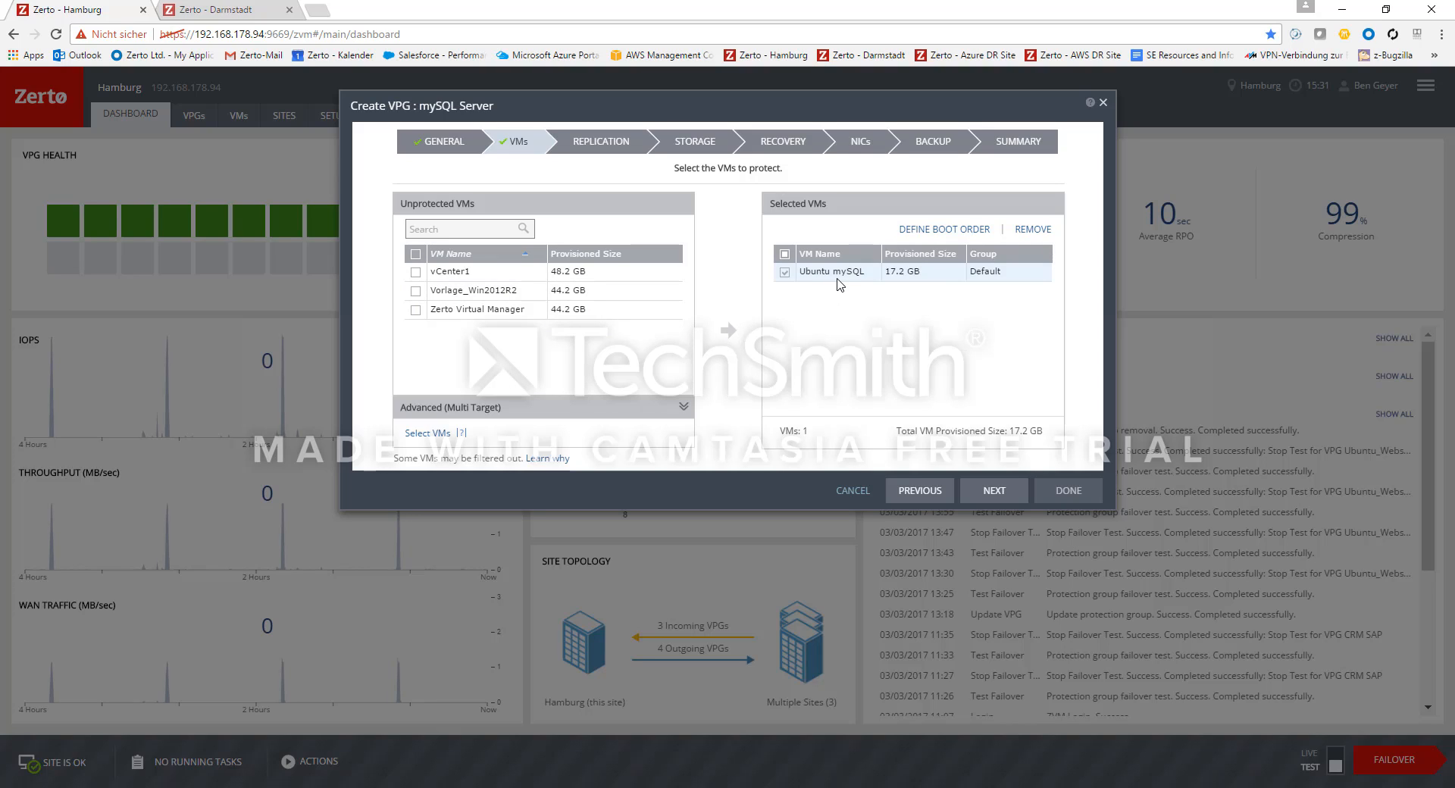
pyautogui.click(1000, 500)
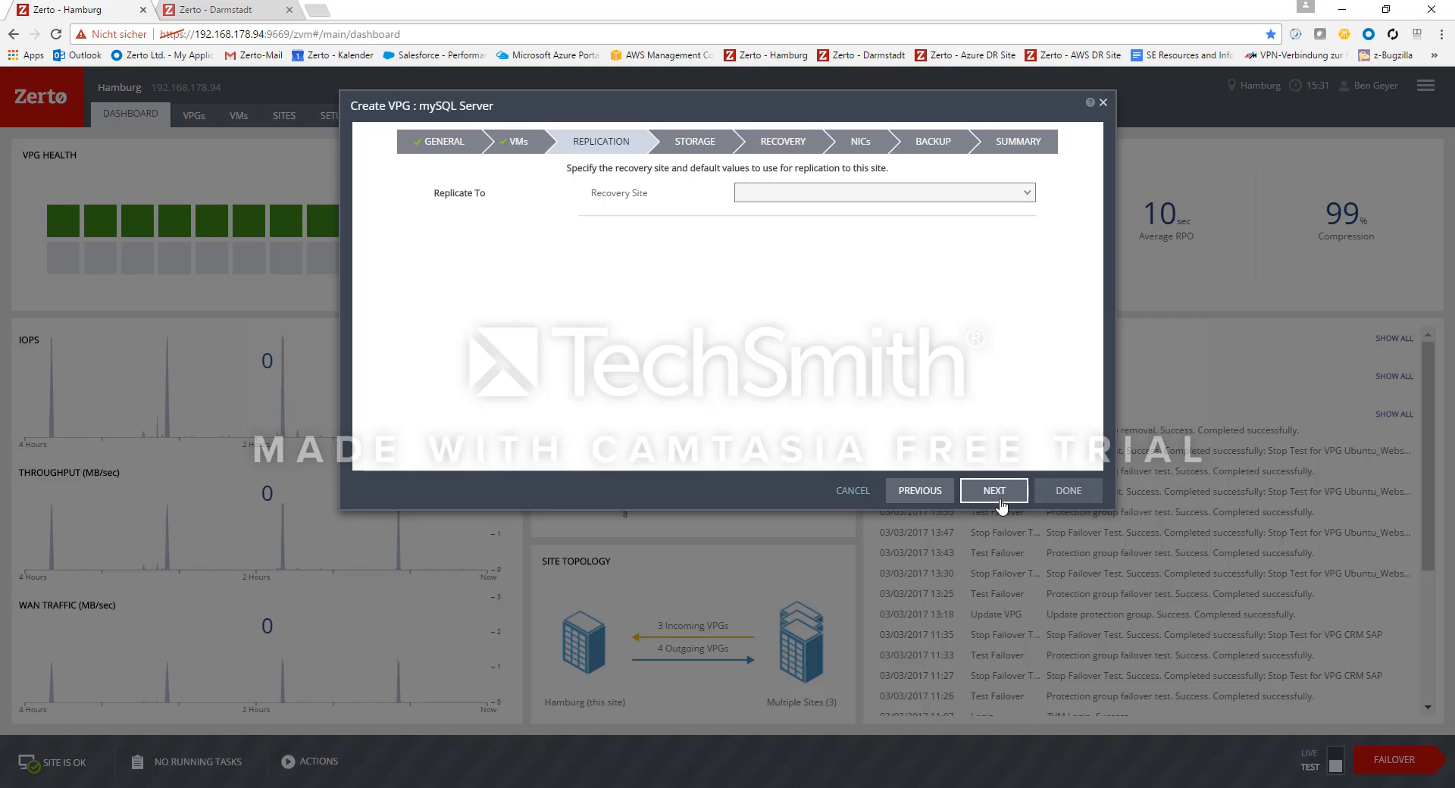
# Set Darmstadt as the recovery site, with 192.168.178.61 as the default host and datastore1 as the default datastore.
pyautogui.click(783, 199)
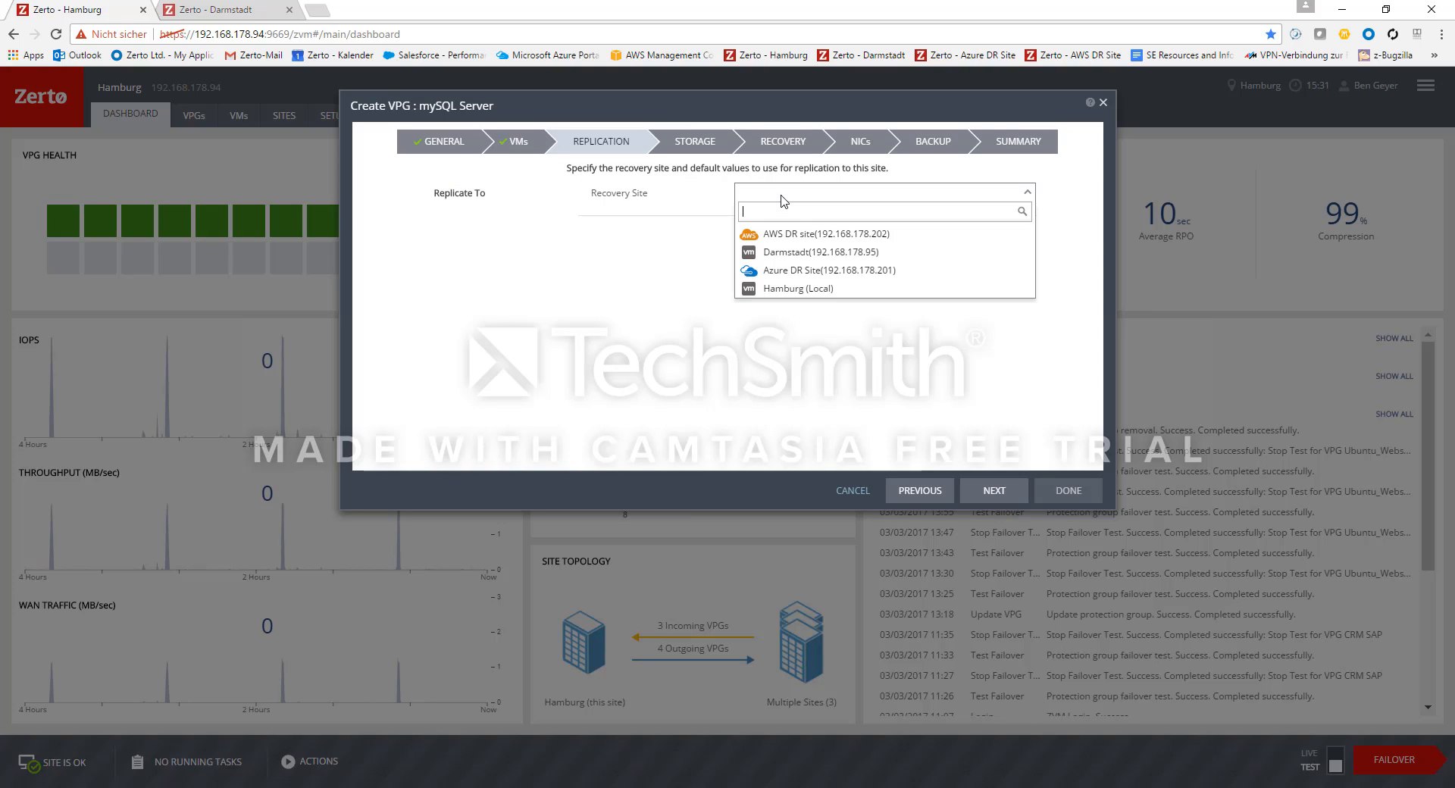
pyautogui.click(805, 253)
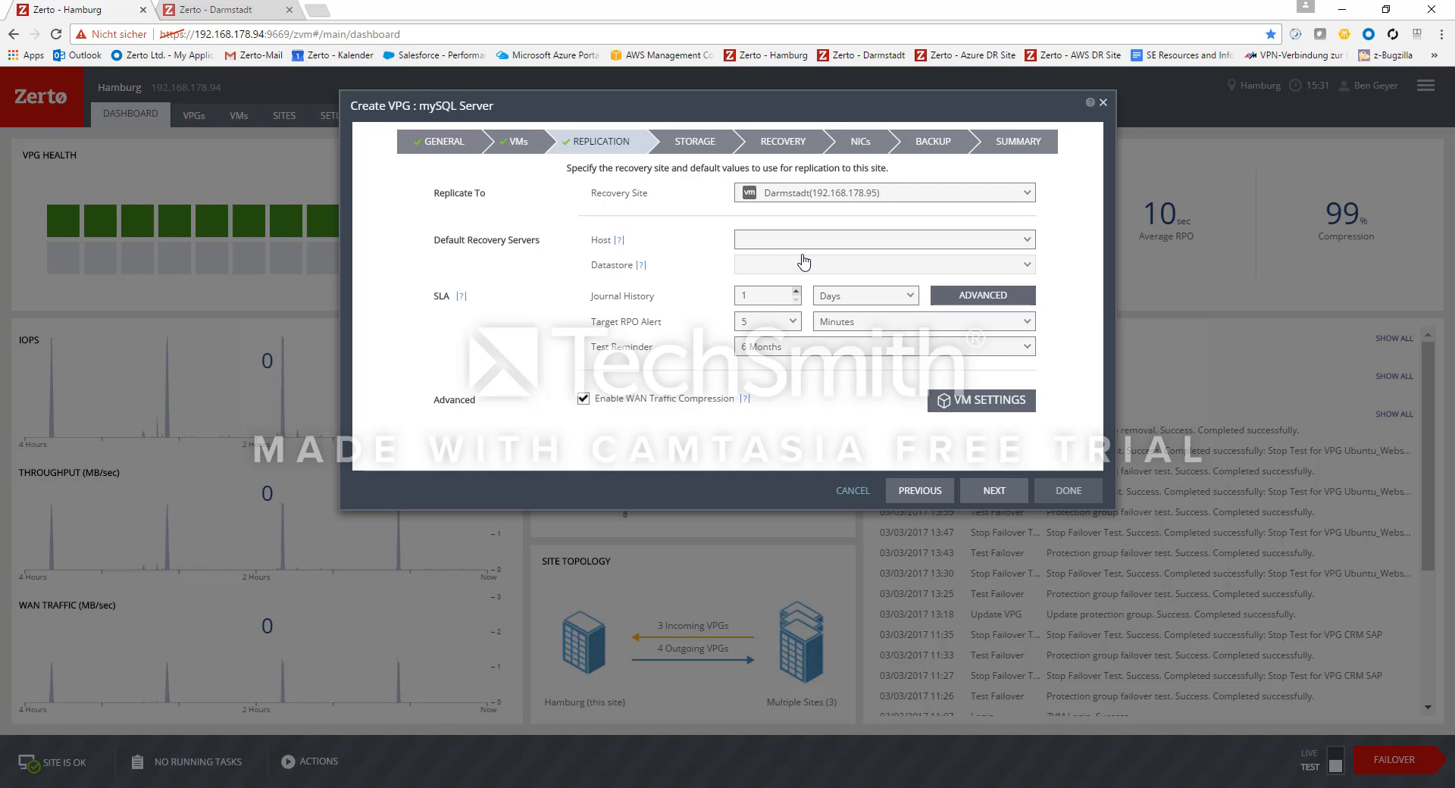
pyautogui.click(799, 250)
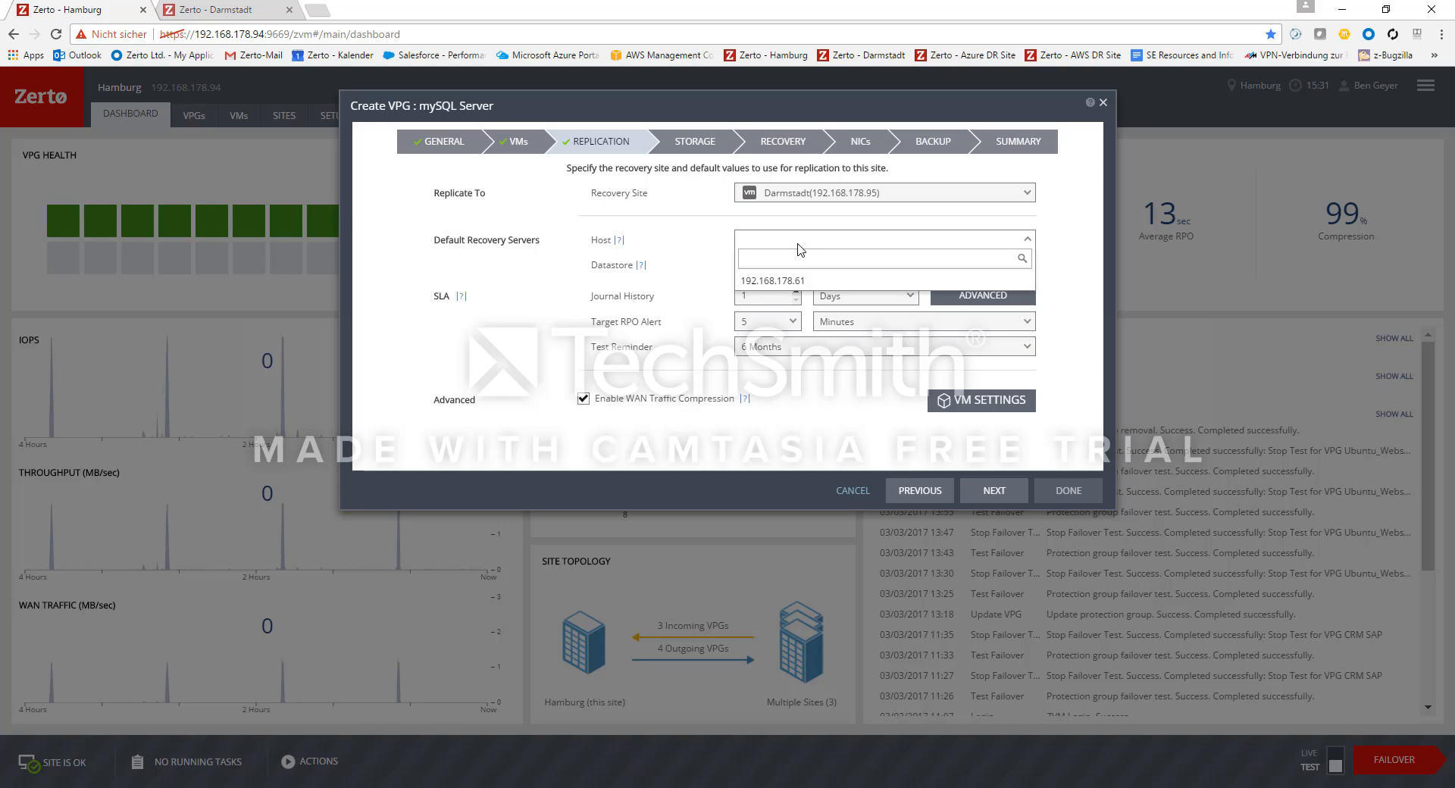
pyautogui.click(791, 281)
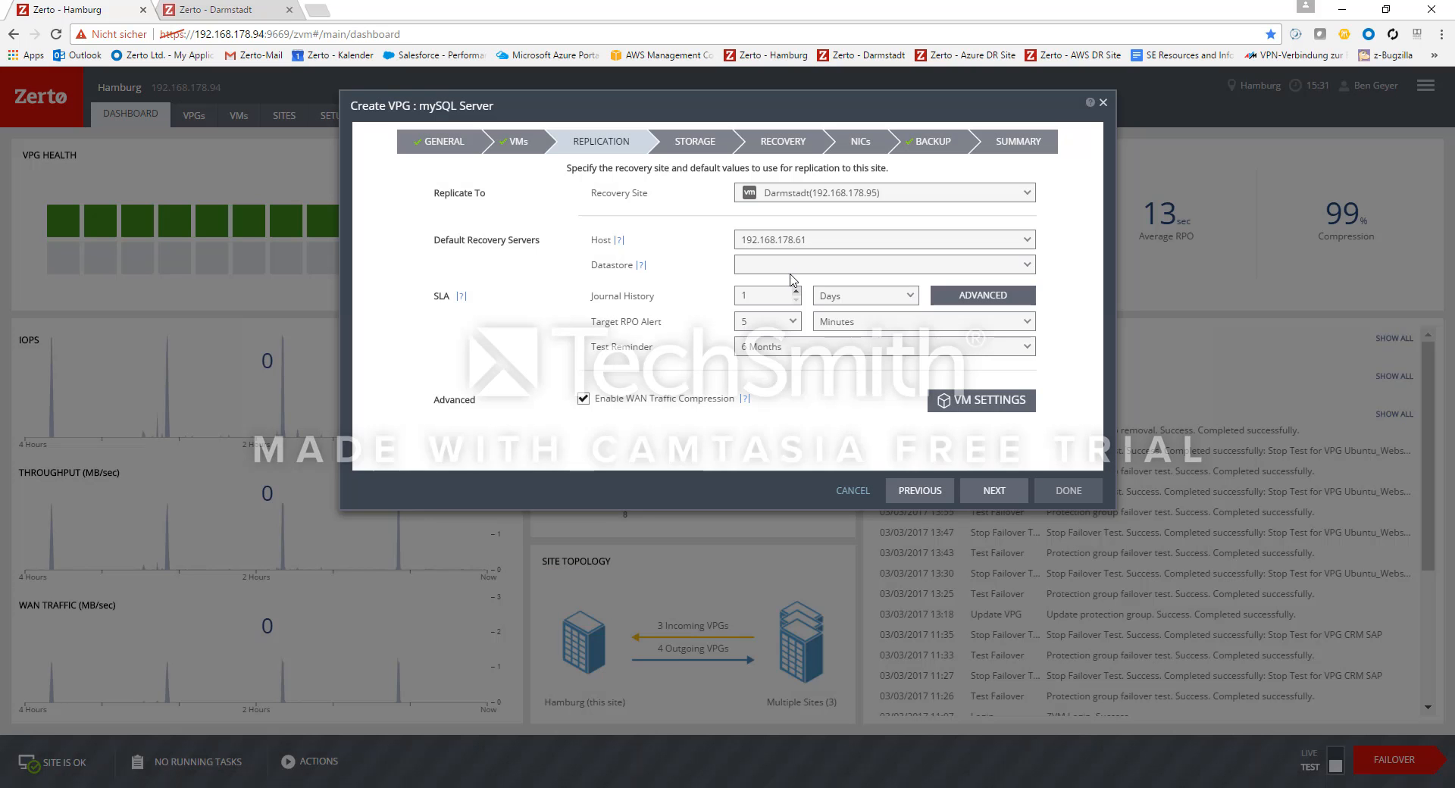
pyautogui.click(792, 266)
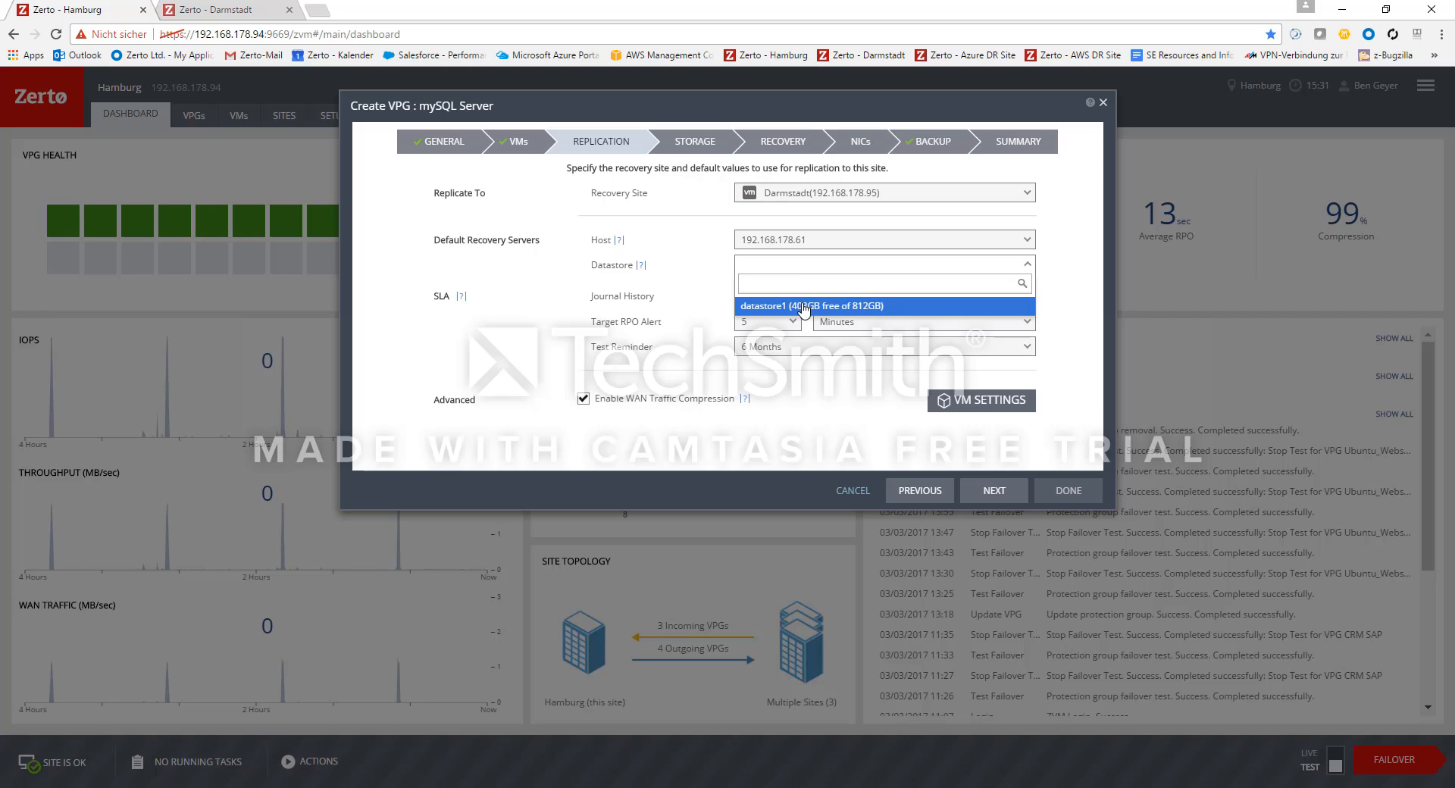
pyautogui.click(805, 307)
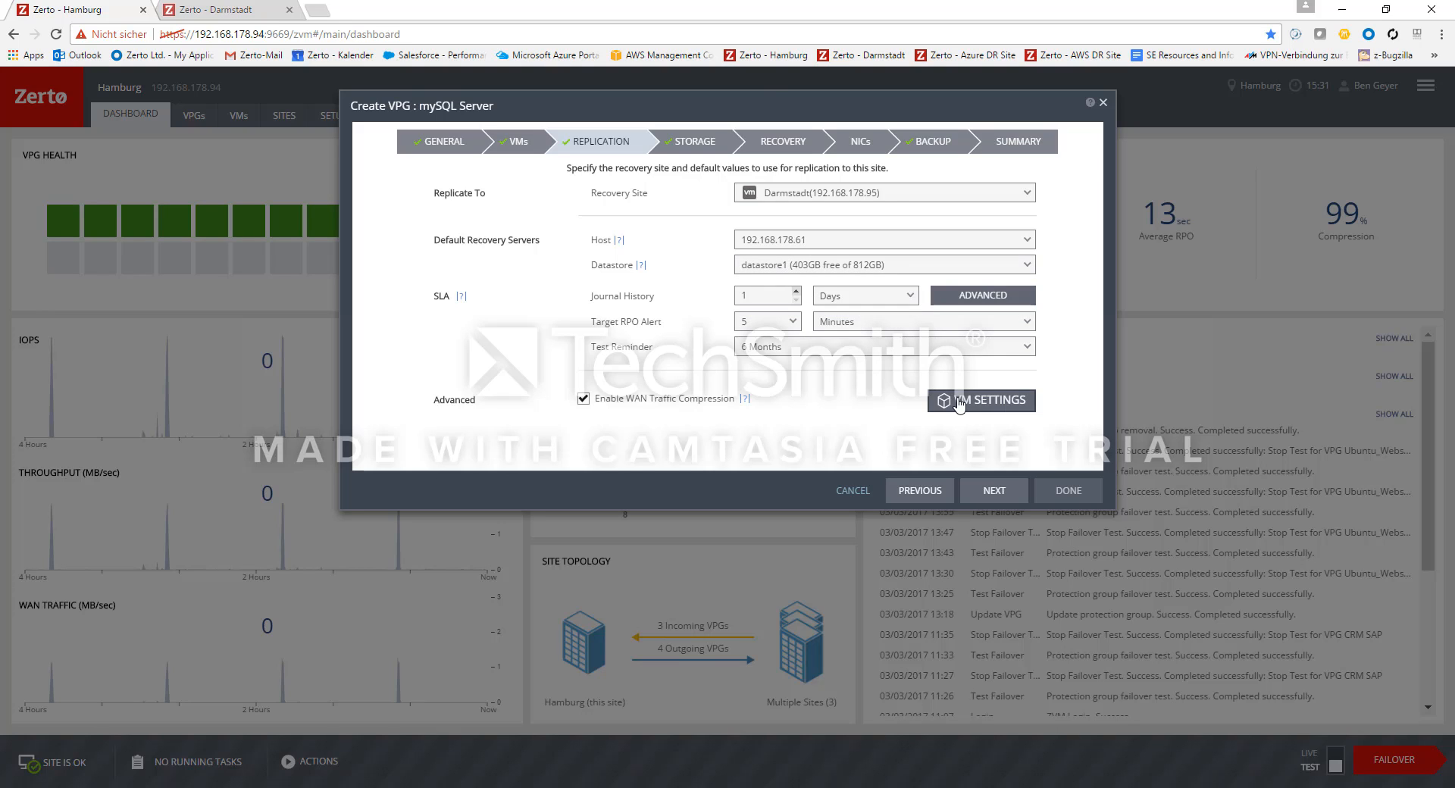
# Review the VM-specific replication settings, and accept the default SLA and storage settings to reach the recovery settings.
pyautogui.click(954, 402)
pyautogui.moveTo(706, 225)
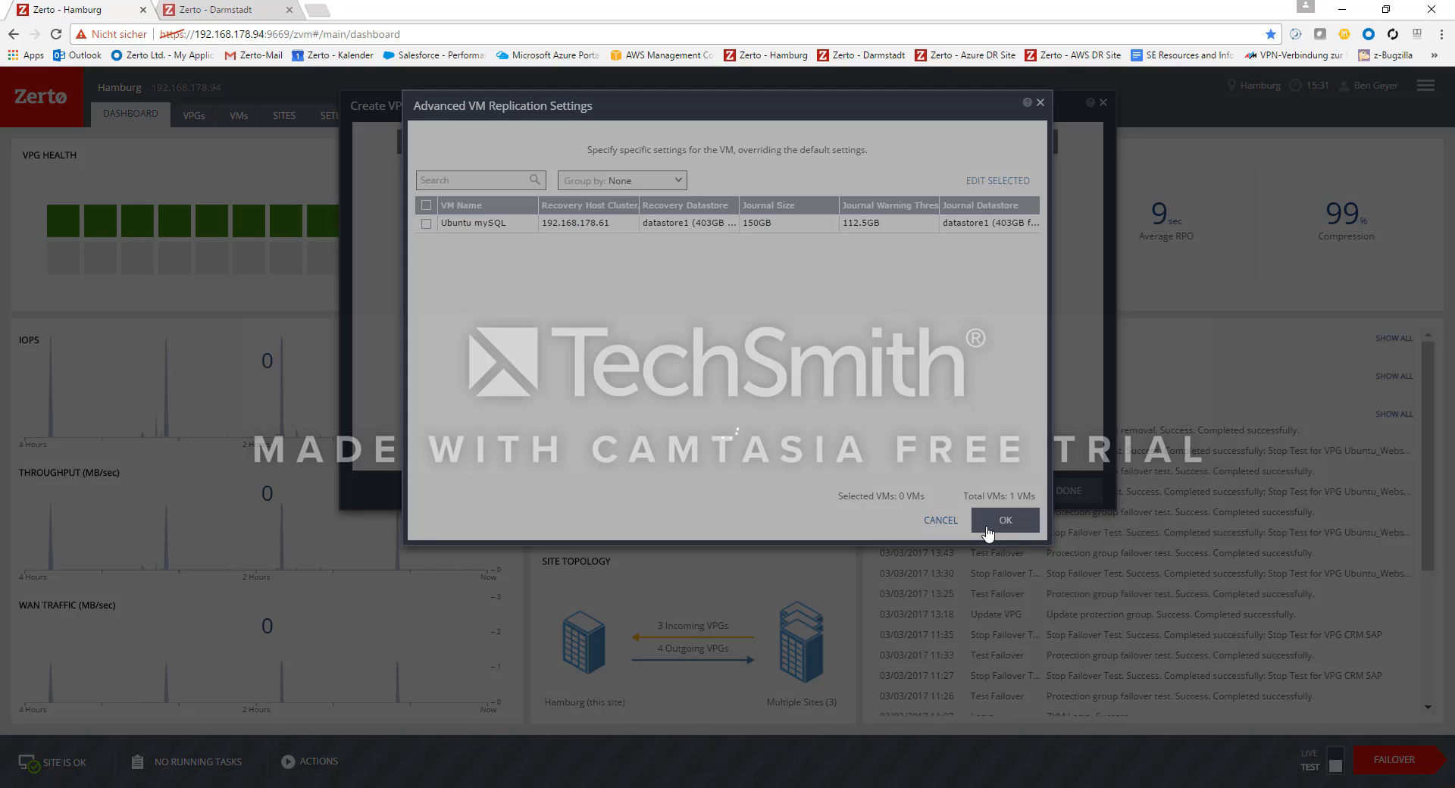
pyautogui.click(987, 530)
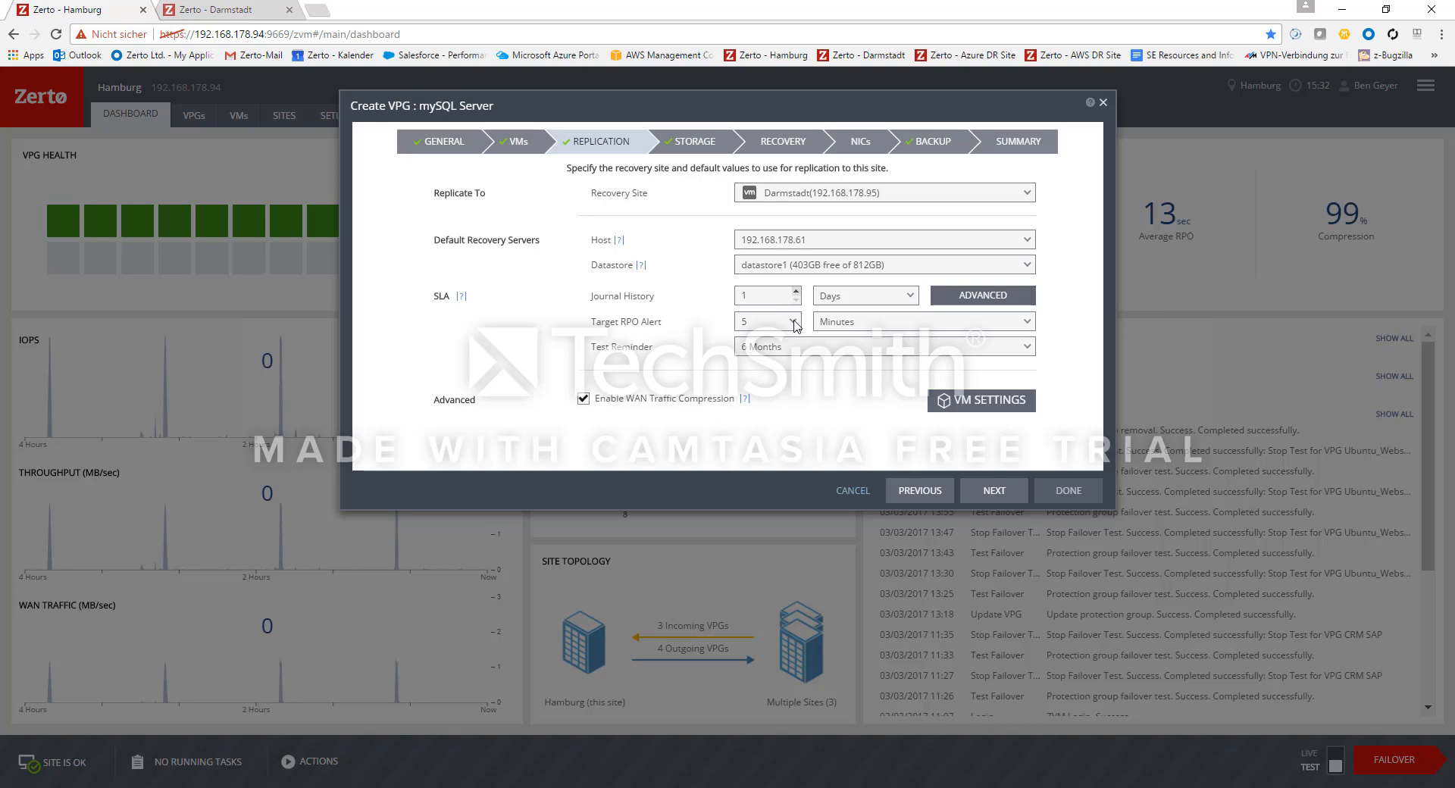
pyautogui.click(994, 498)
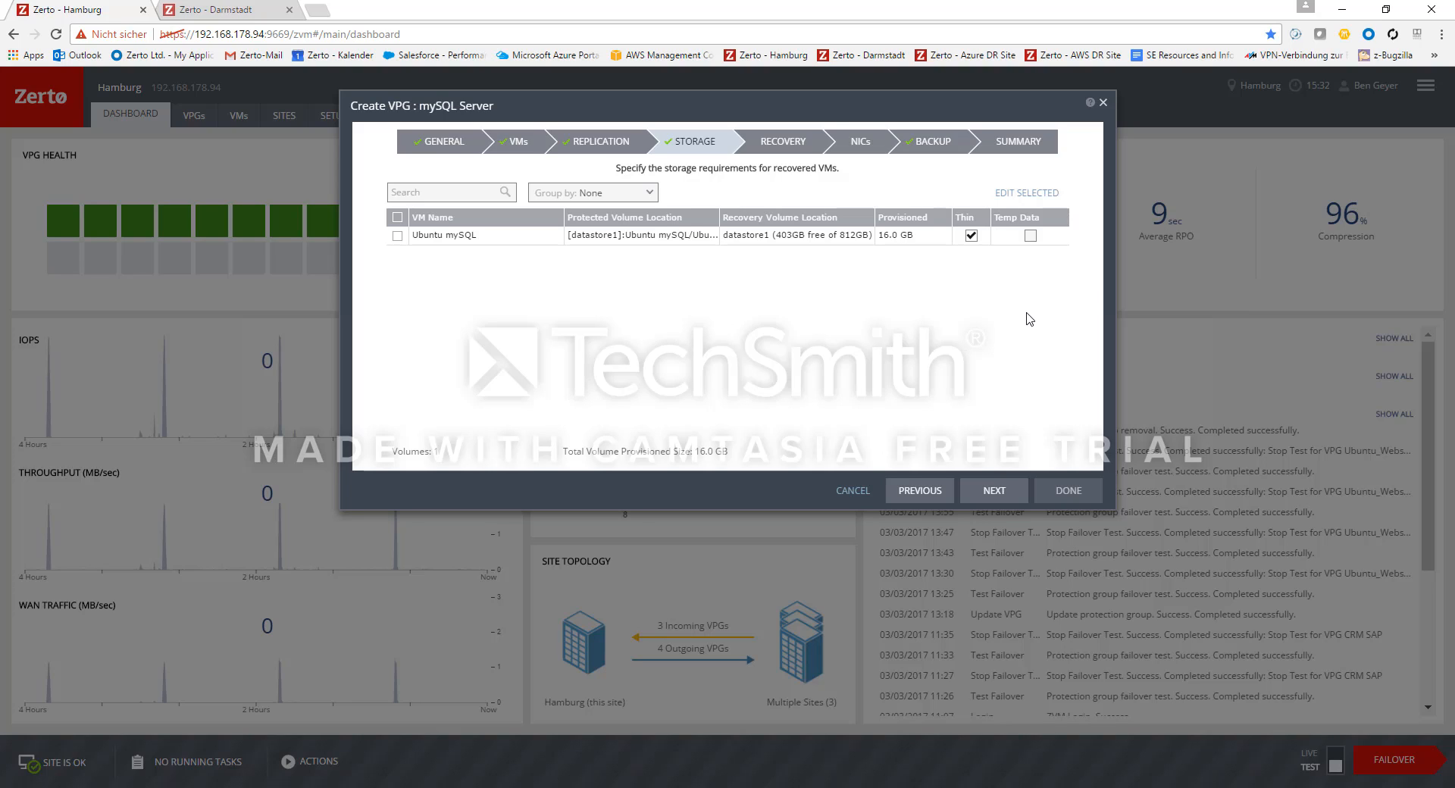
pyautogui.click(1007, 492)
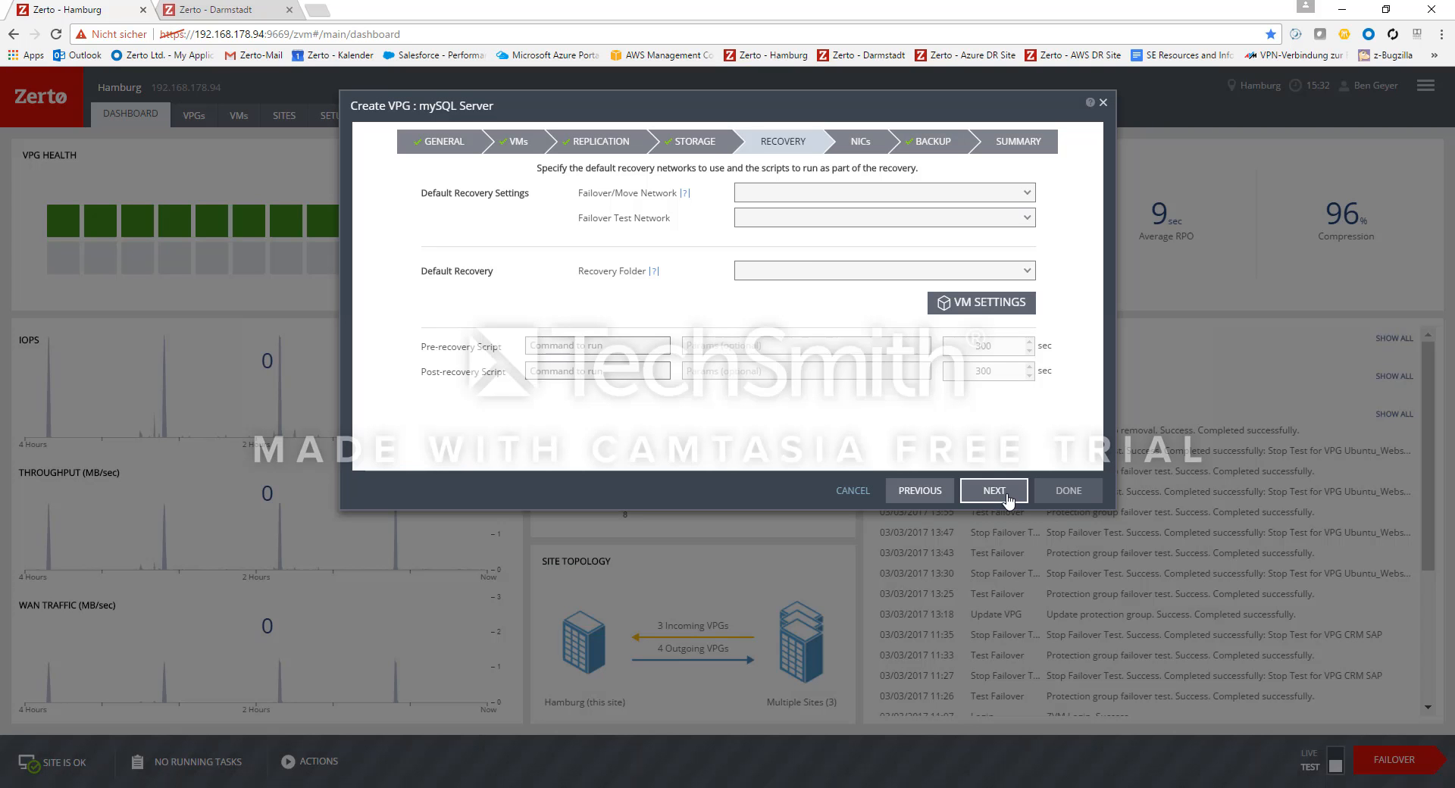
# Set the failover/move network to VM Network, the failover test network to Isolated Portgroup for Testing, and the recovery folder to "/".
pyautogui.click(788, 196)
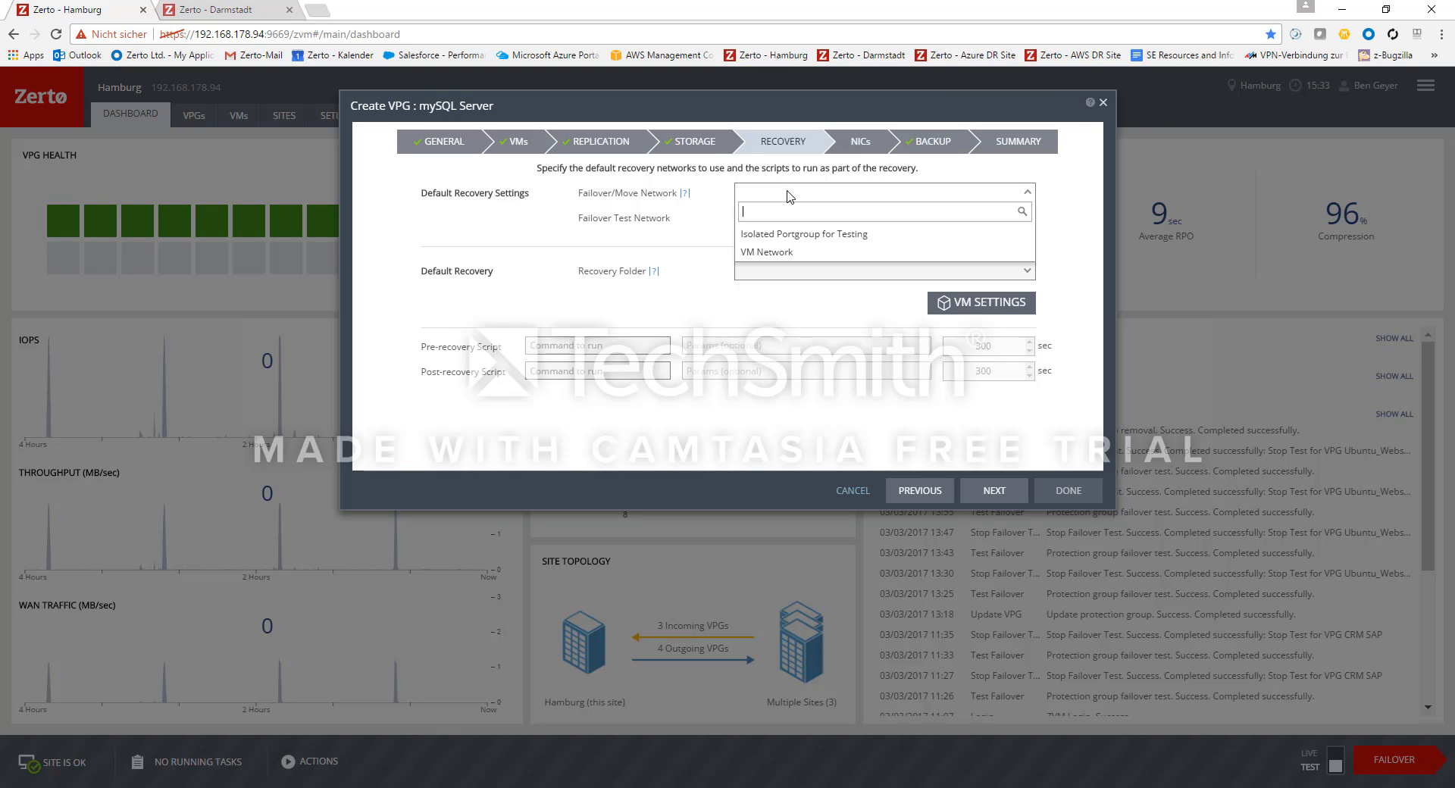
pyautogui.click(781, 253)
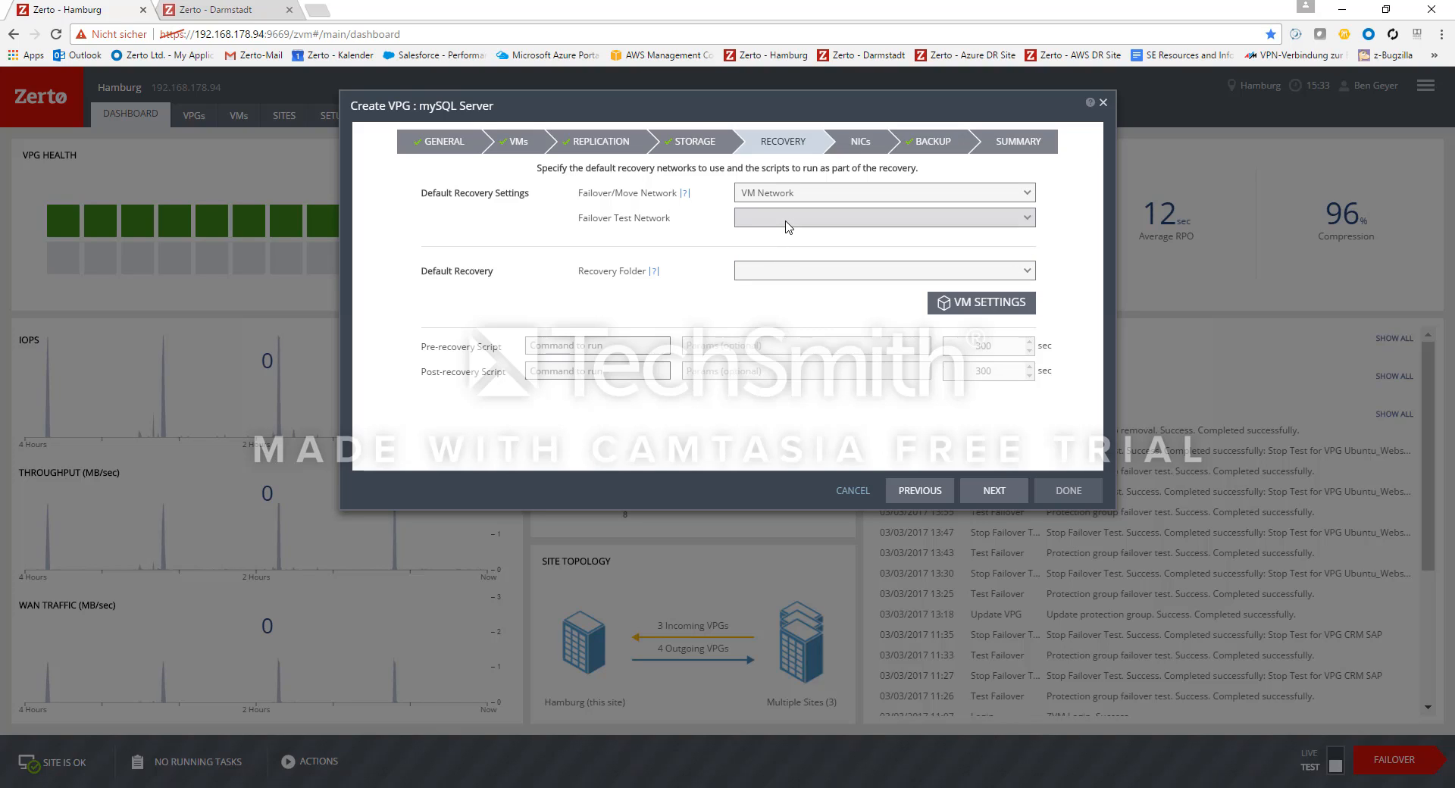
pyautogui.click(788, 225)
pyautogui.click(790, 261)
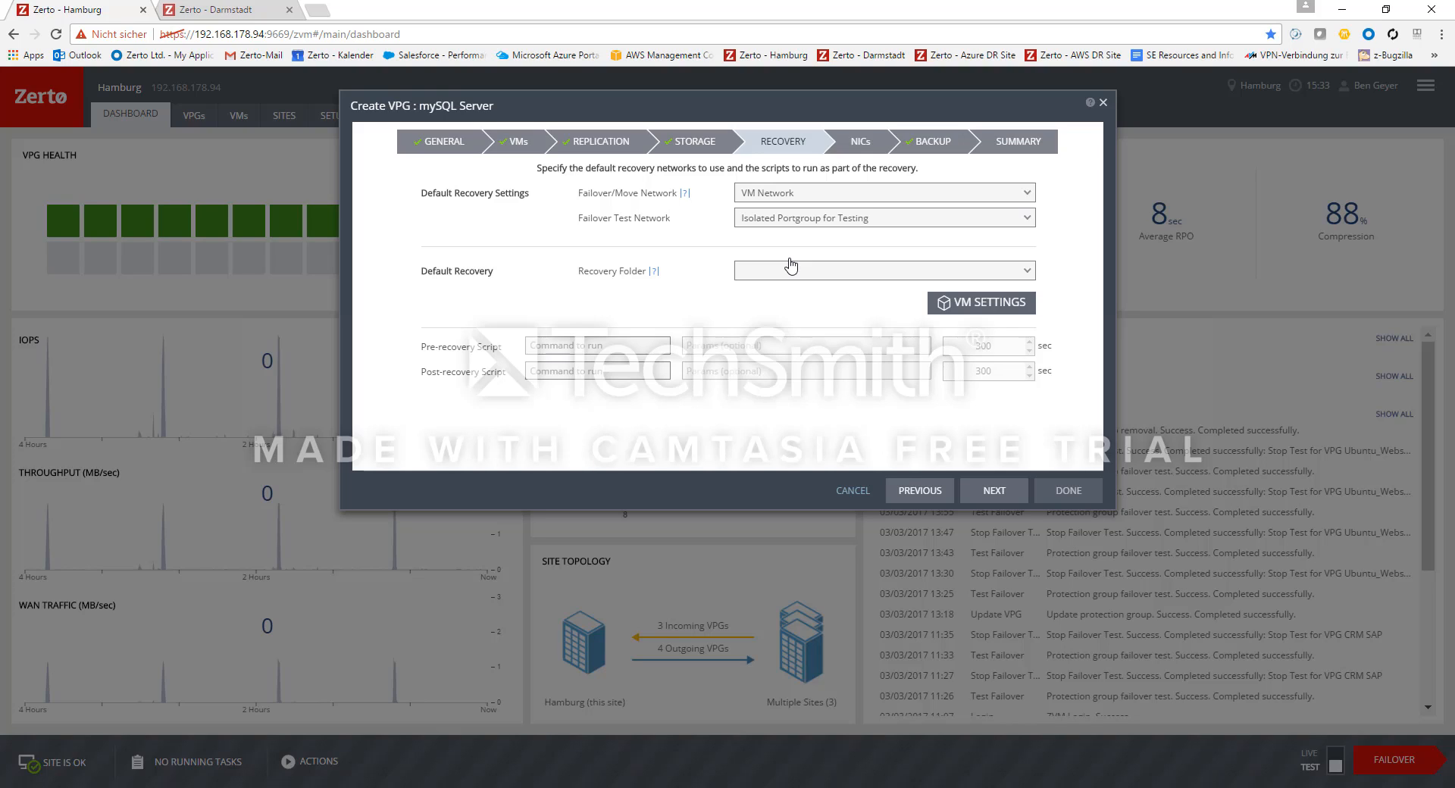
pyautogui.click(802, 274)
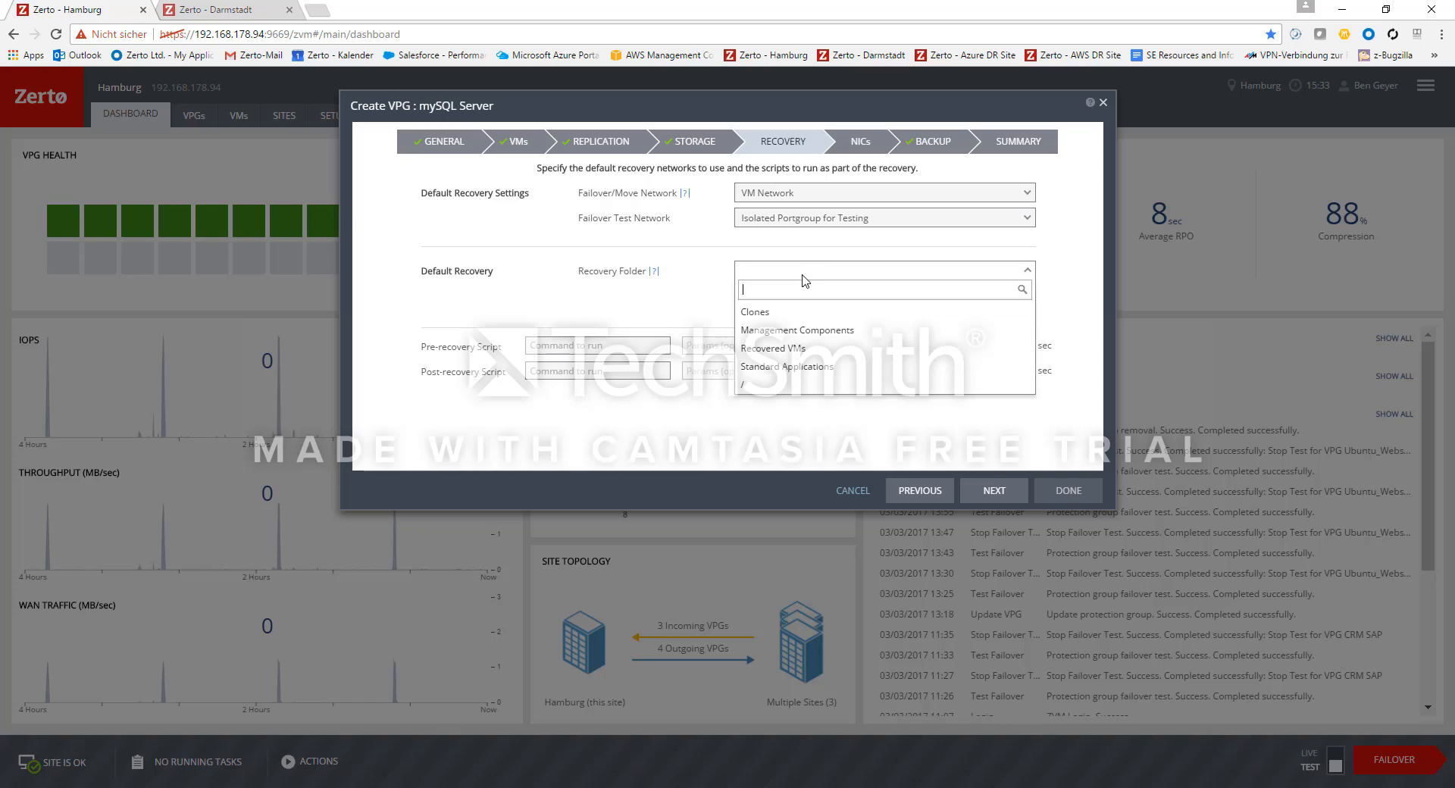
pyautogui.click(794, 385)
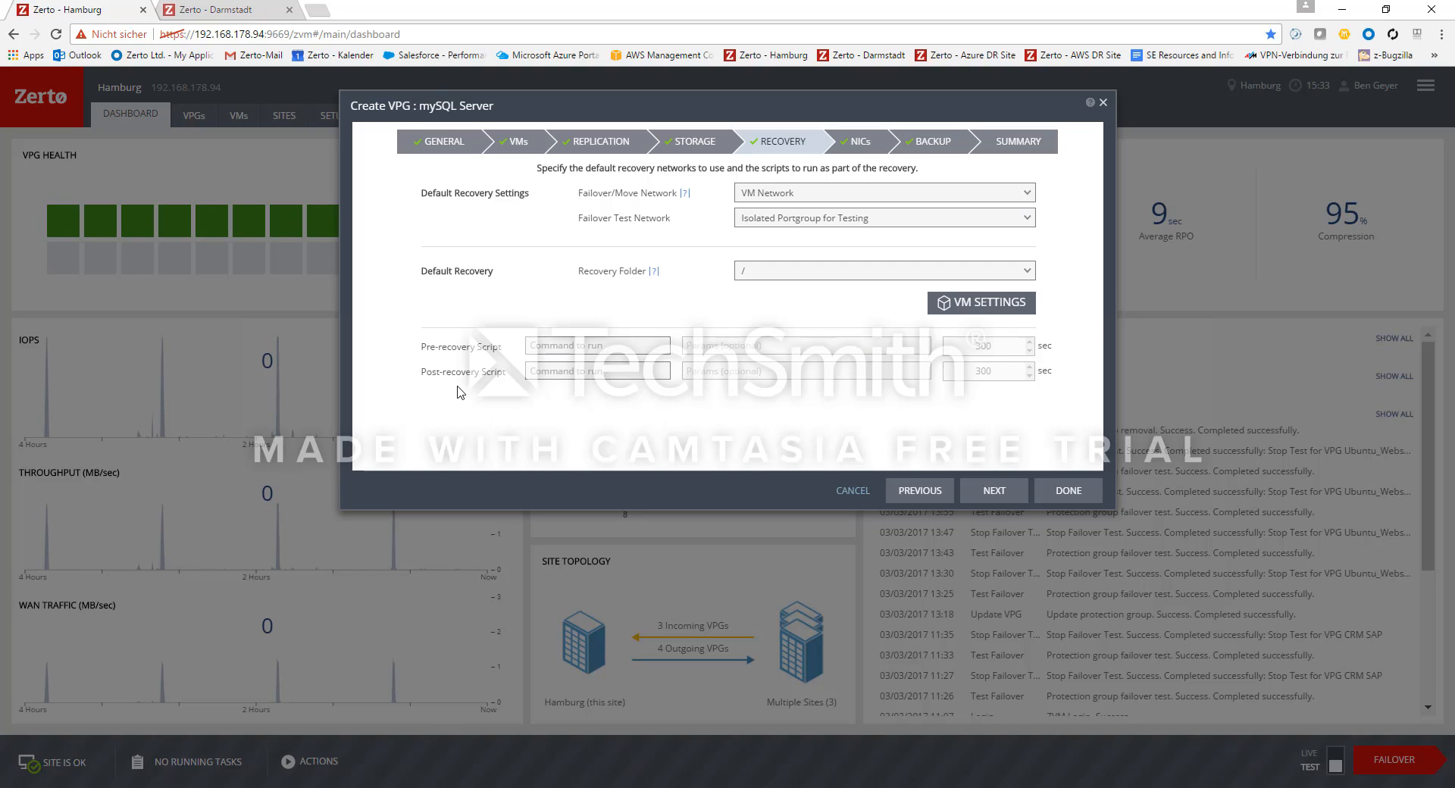
pyautogui.click(1006, 497)
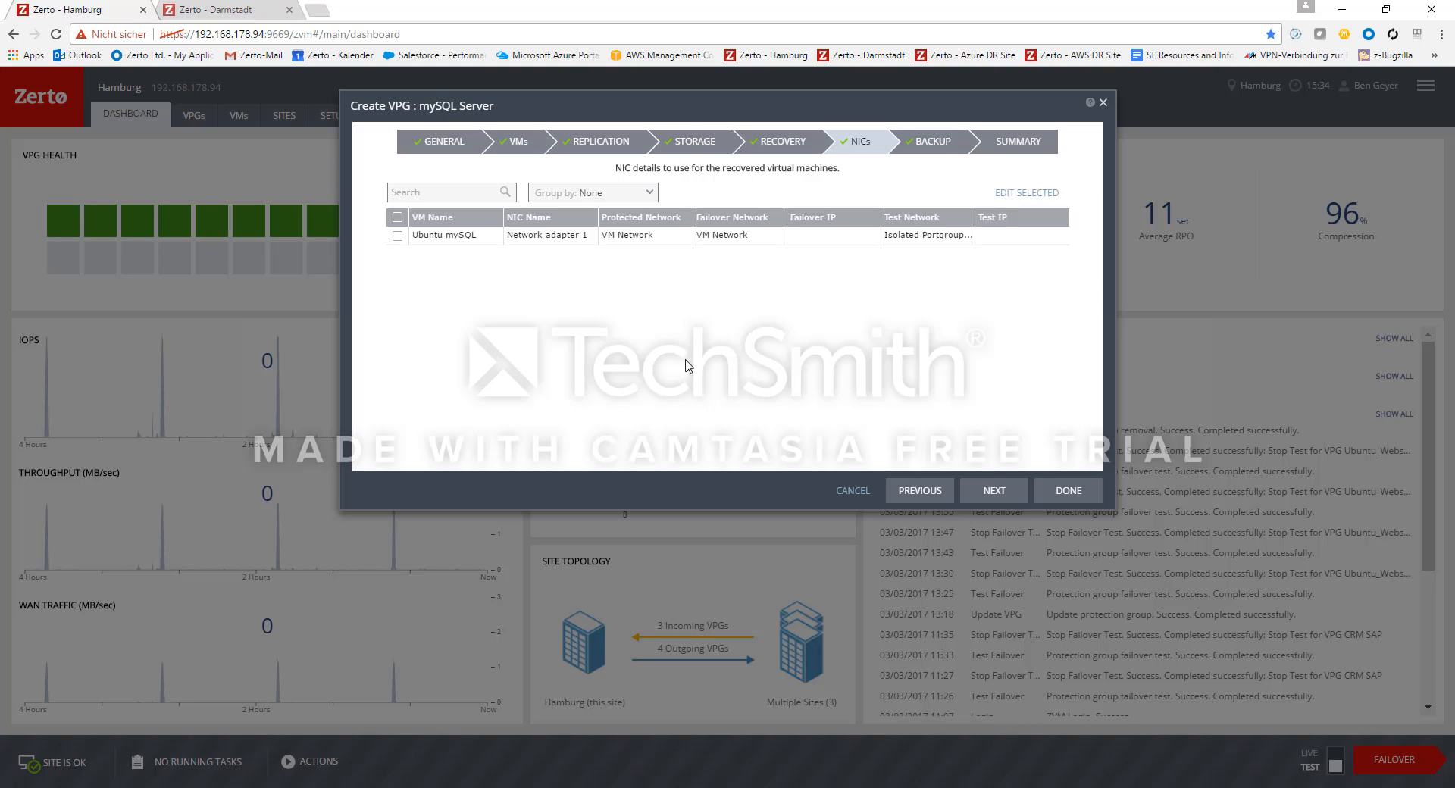
# Keep the NIC details, and enable offsite backup with a retention period of 3 Months.
pyautogui.click(998, 491)
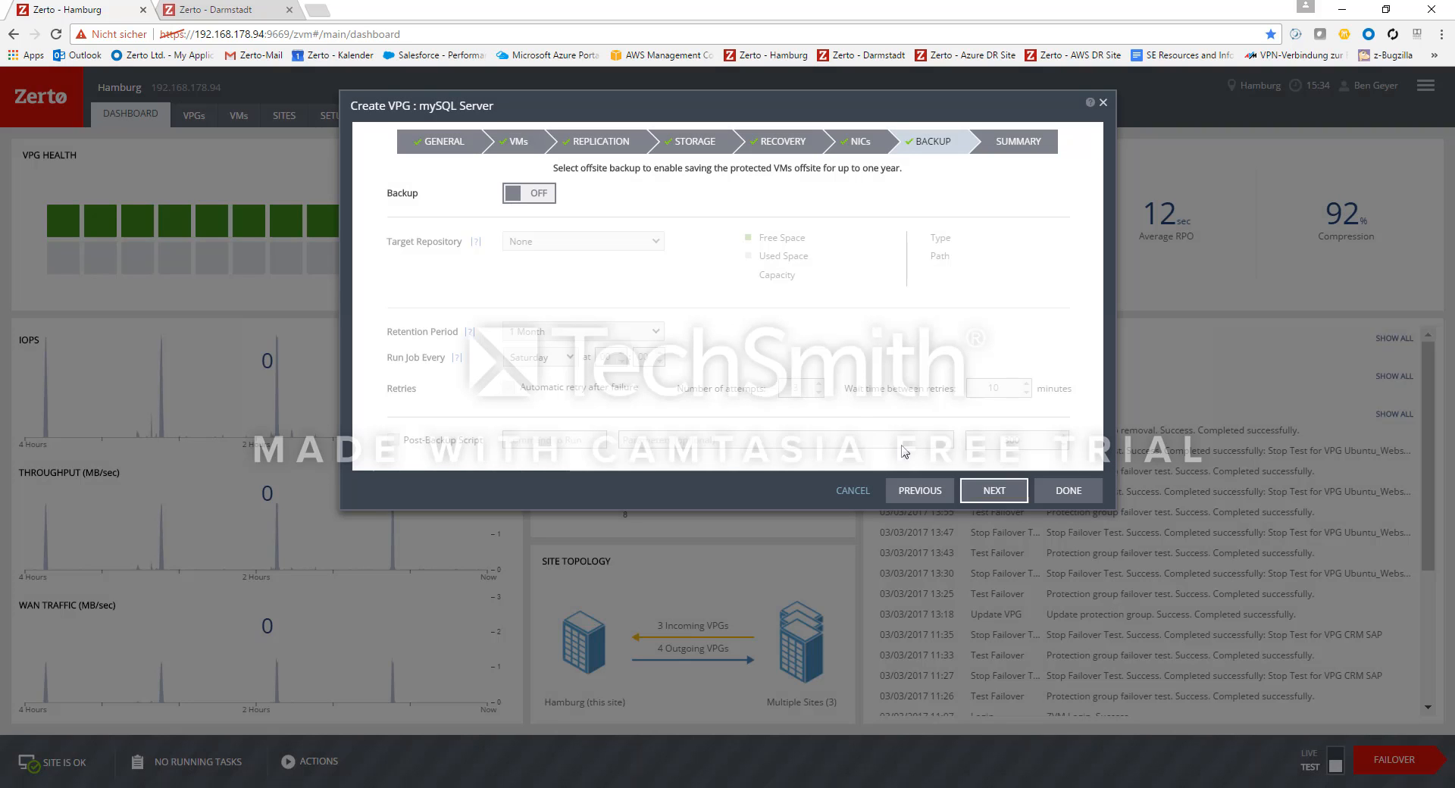
pyautogui.click(522, 195)
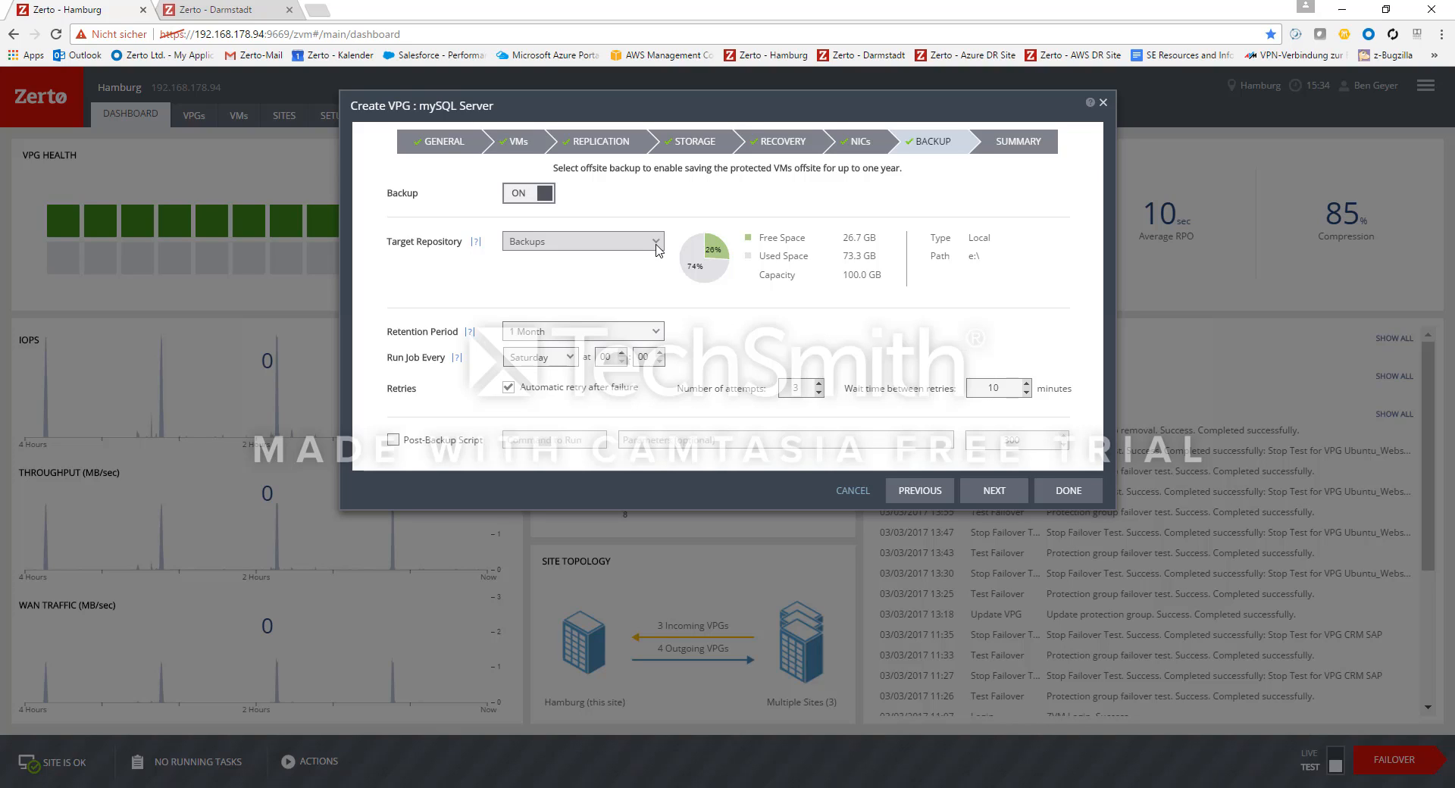
pyautogui.click(656, 336)
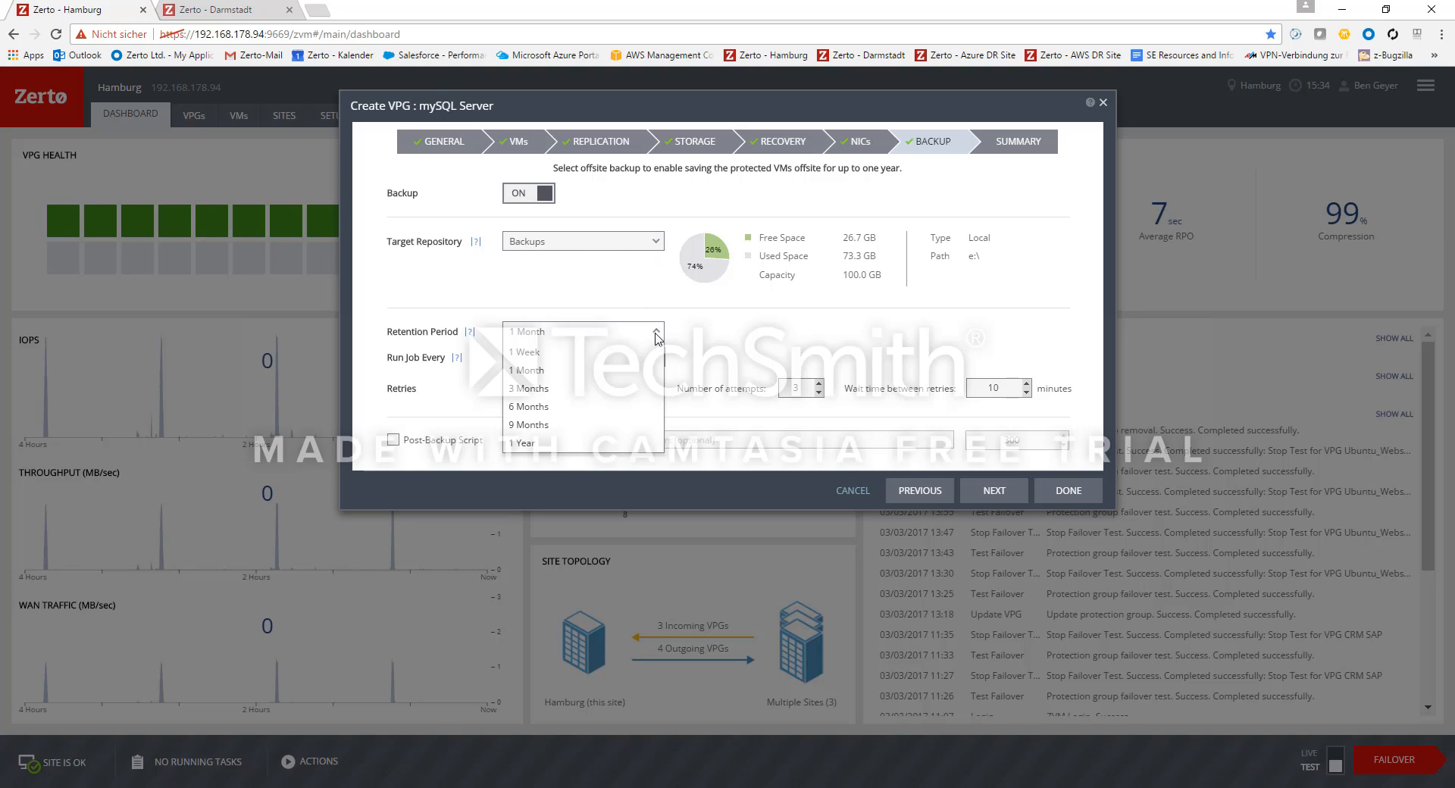
pyautogui.click(567, 392)
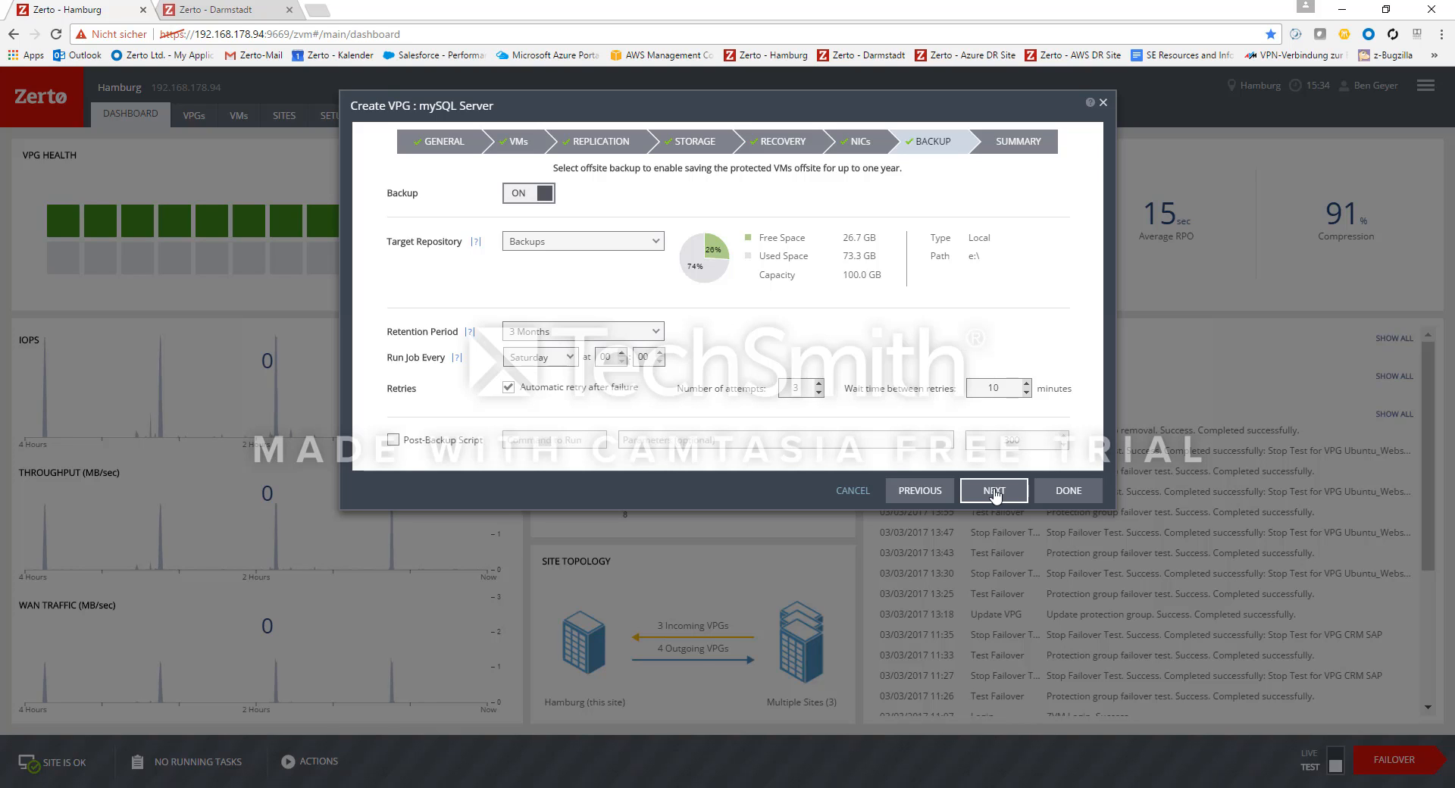
pyautogui.click(993, 491)
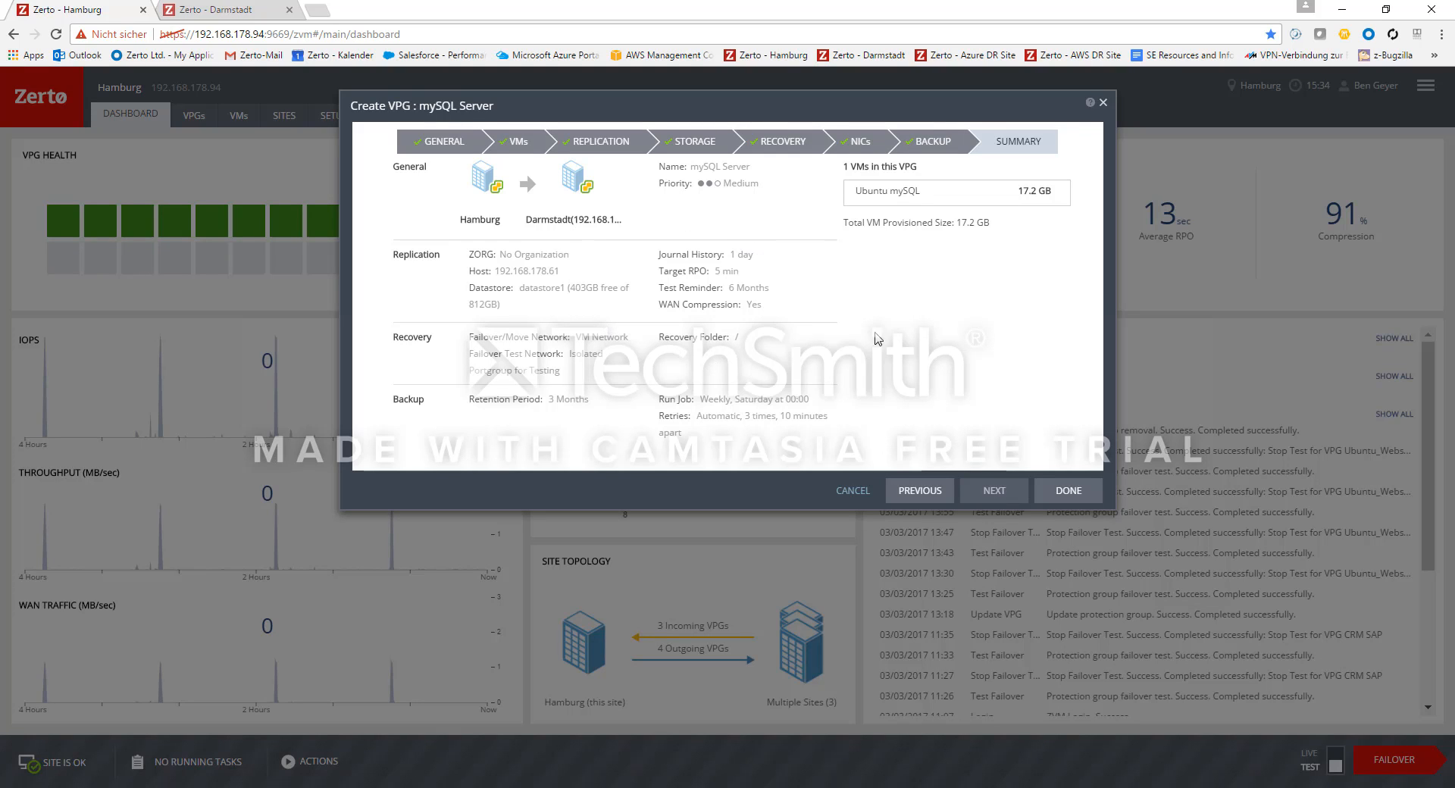
# Finish creating the mySQL Server protection group and show the list of all VPGs.
pyautogui.click(1069, 493)
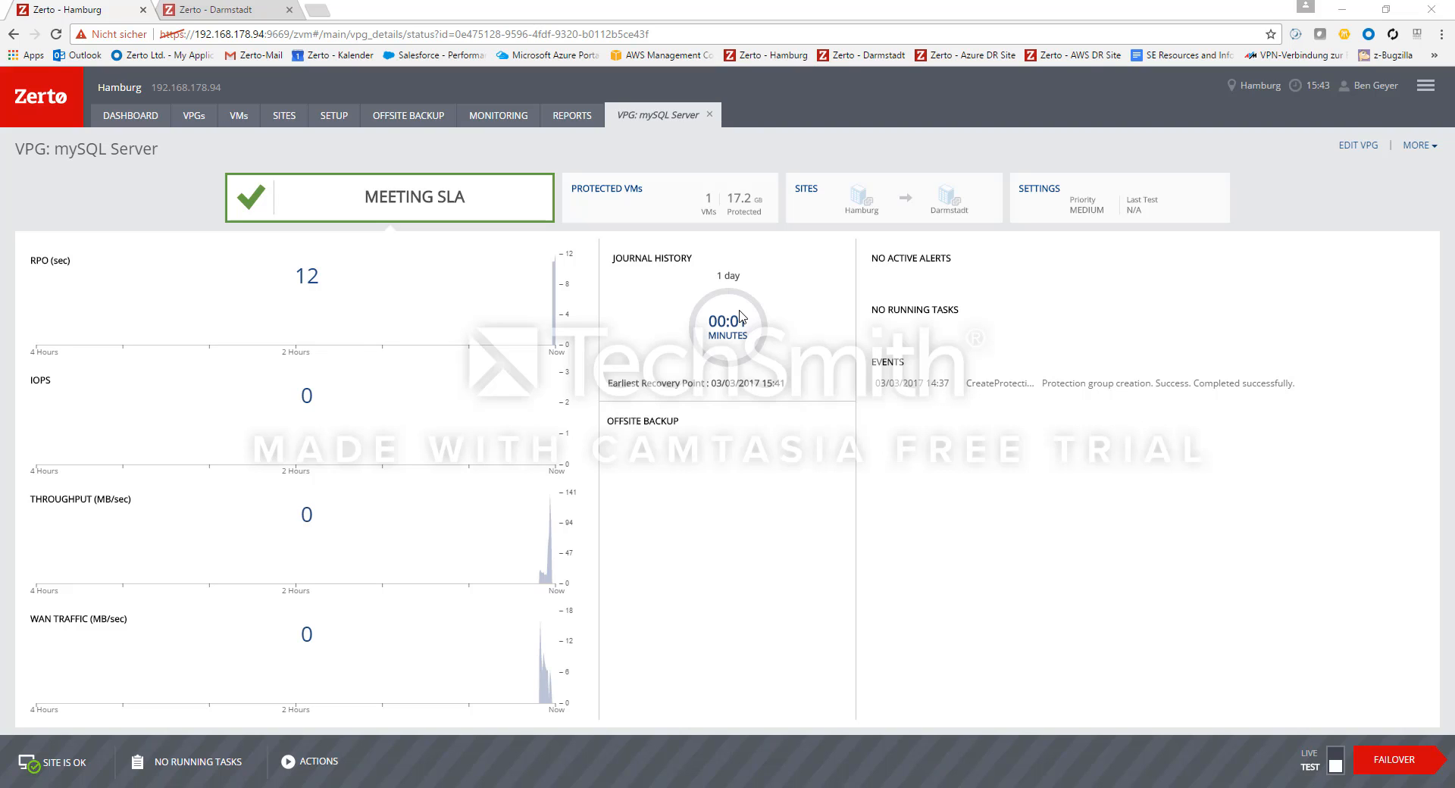
pyautogui.click(188, 120)
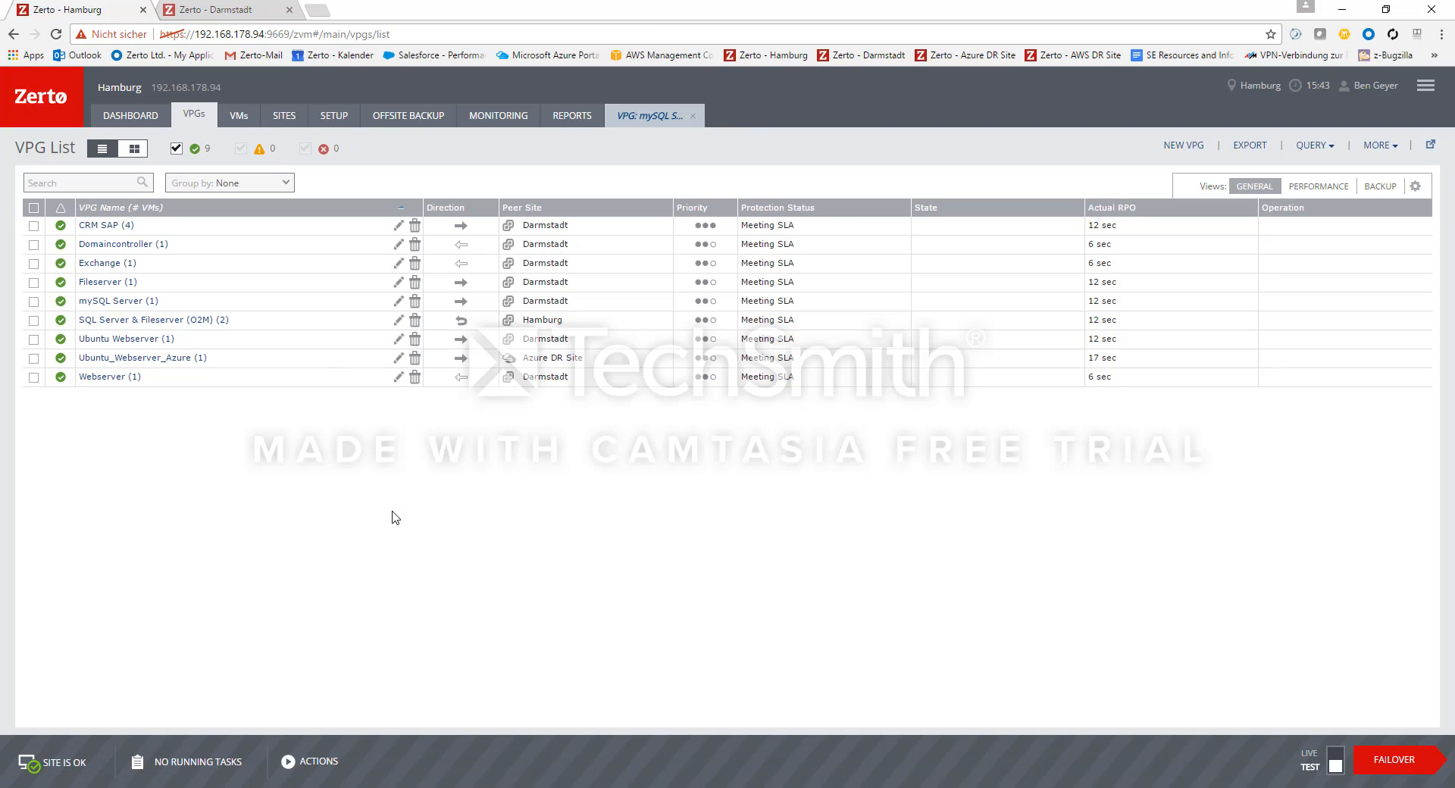